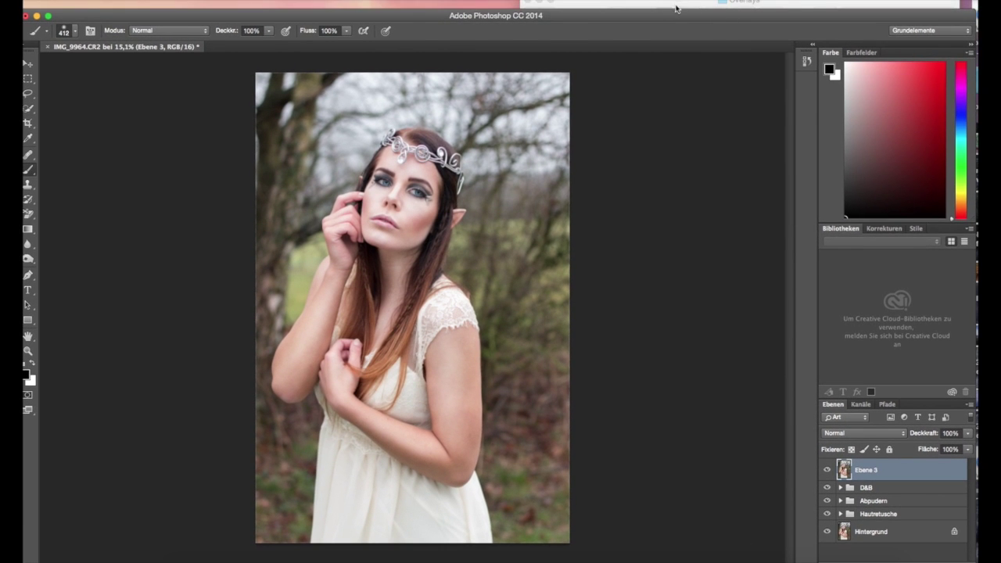
Bring the elf portrait IMG_9964.CR2 in front of the Finder window.
left_click(454, 17)
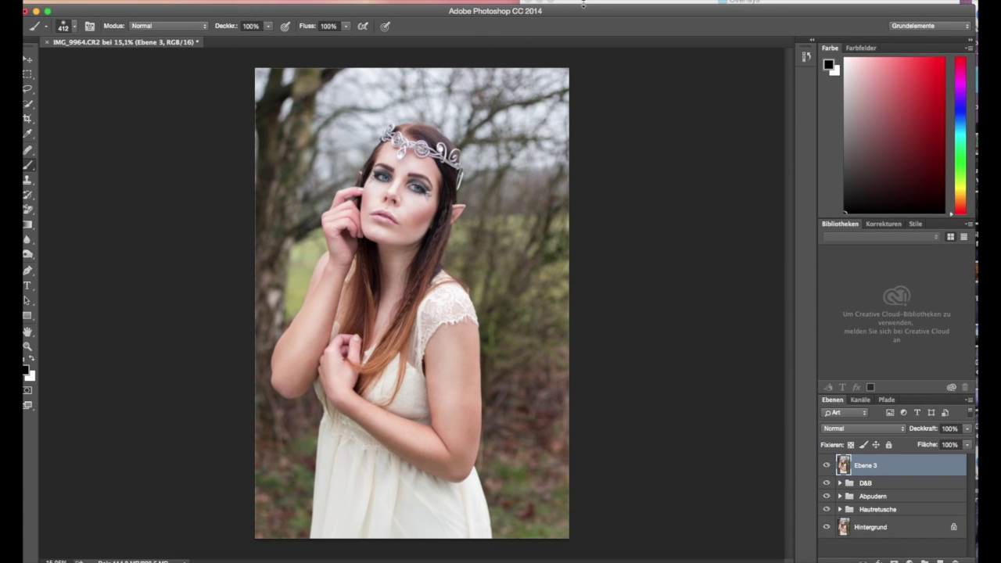
Preview the overlays Aeste 3.png and Blume Blau 11.png, settling on Lichtstrahl 6.jpg.
left_click(583, 3)
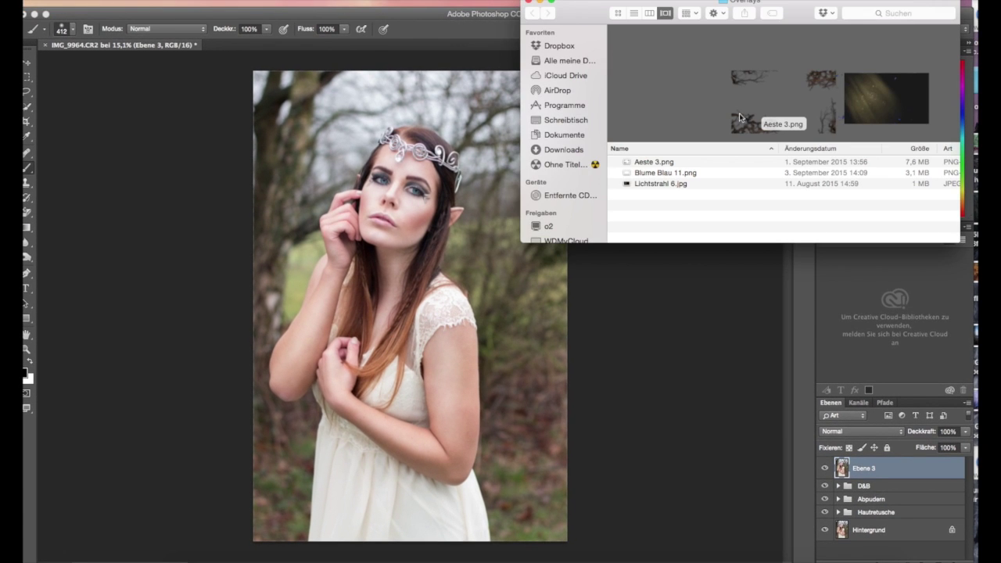
left_click(713, 163)
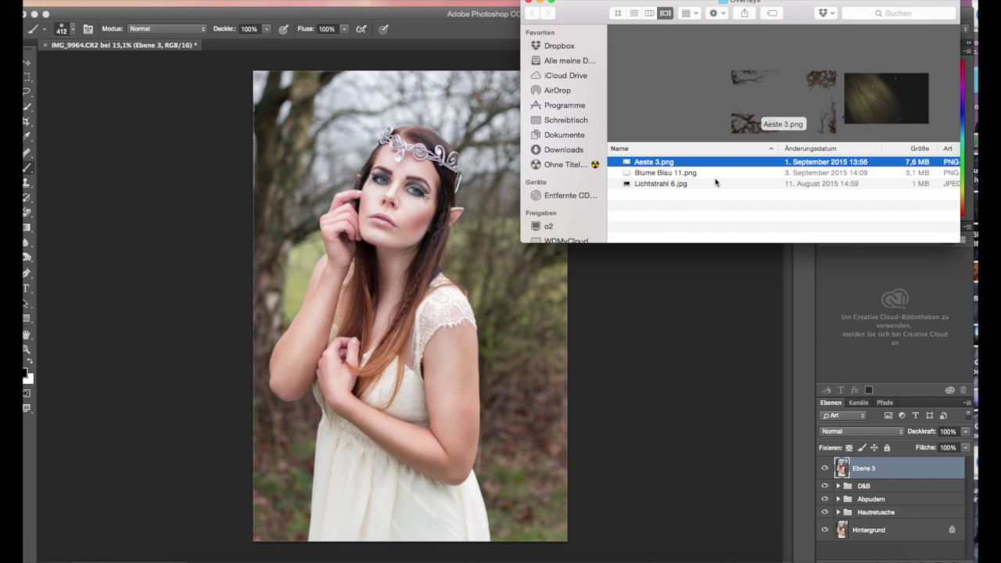
key("Down")
key("Down")
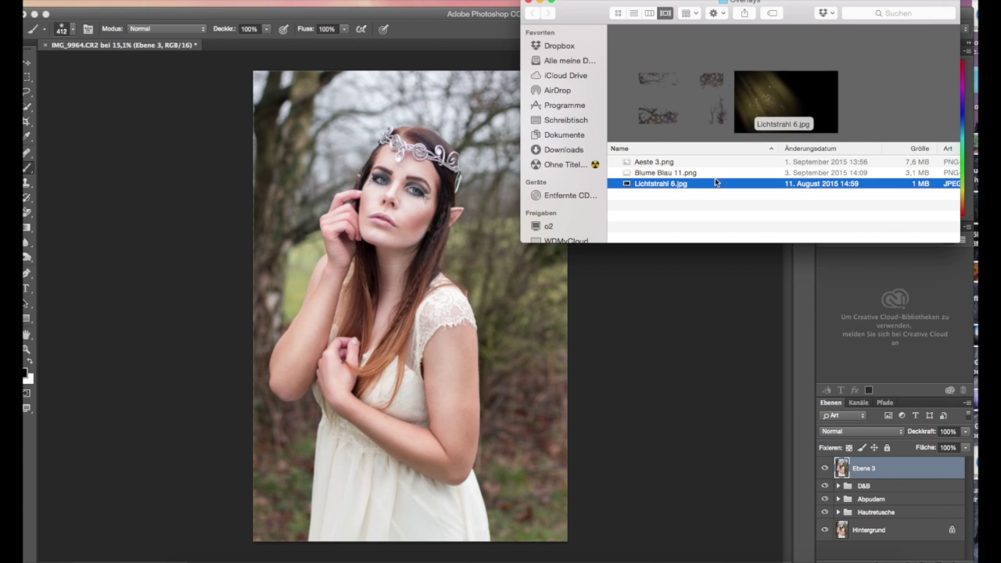
left_click(714, 176)
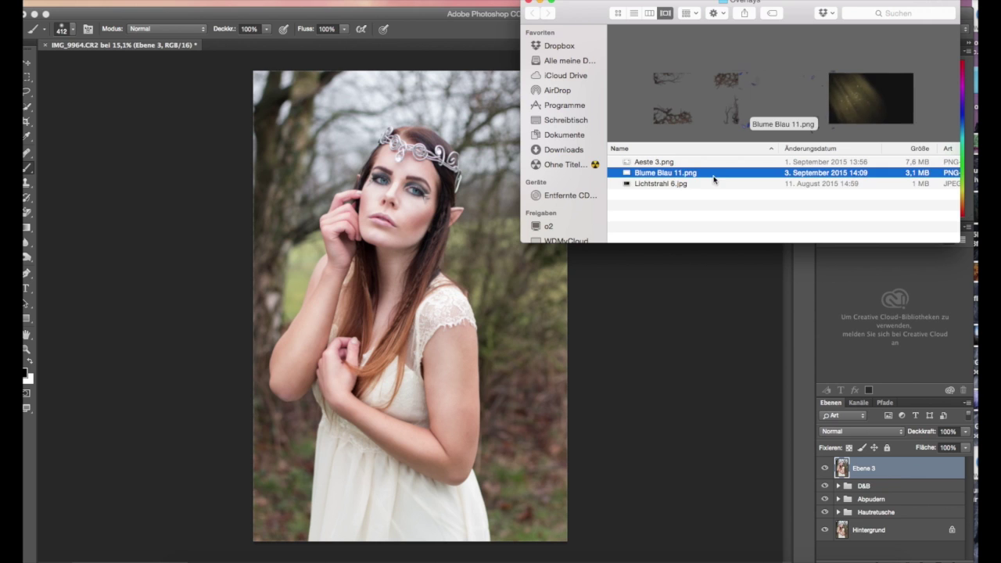
key("Down")
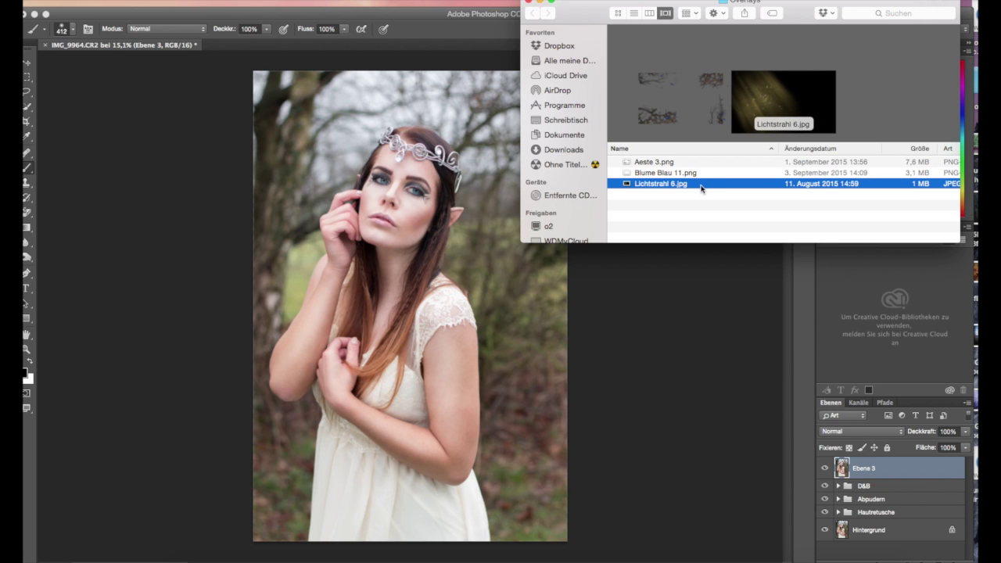
Place Lichtstrahl 6.jpg on the portrait as a layer scaled to about 89.76% × 94.79%.
mouse_move(702, 187)
left_mouse_down()
mouse_move(491, 262)
mouse_move(473, 90)
left_mouse_up()
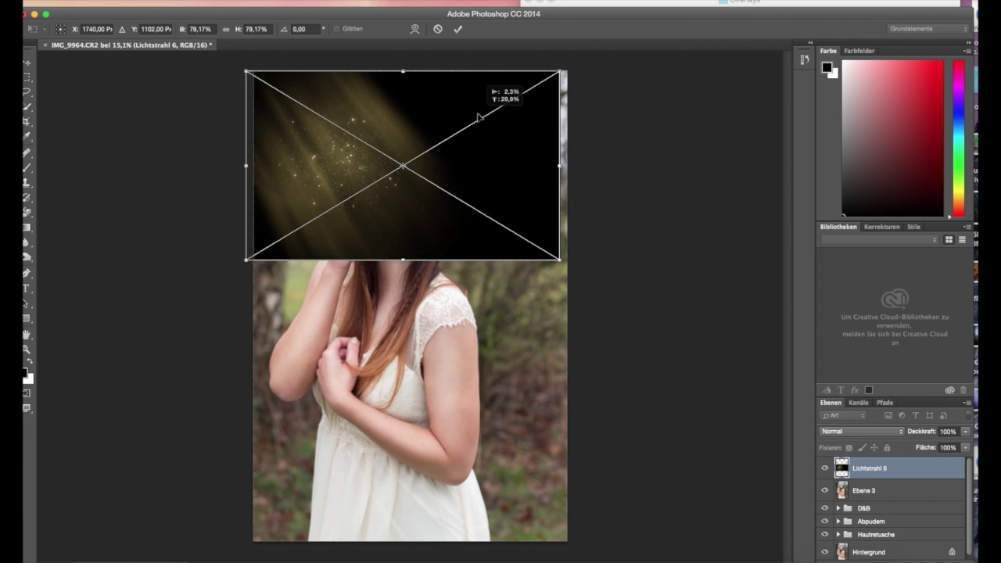
left_click_drag(560, 259, 599, 293)
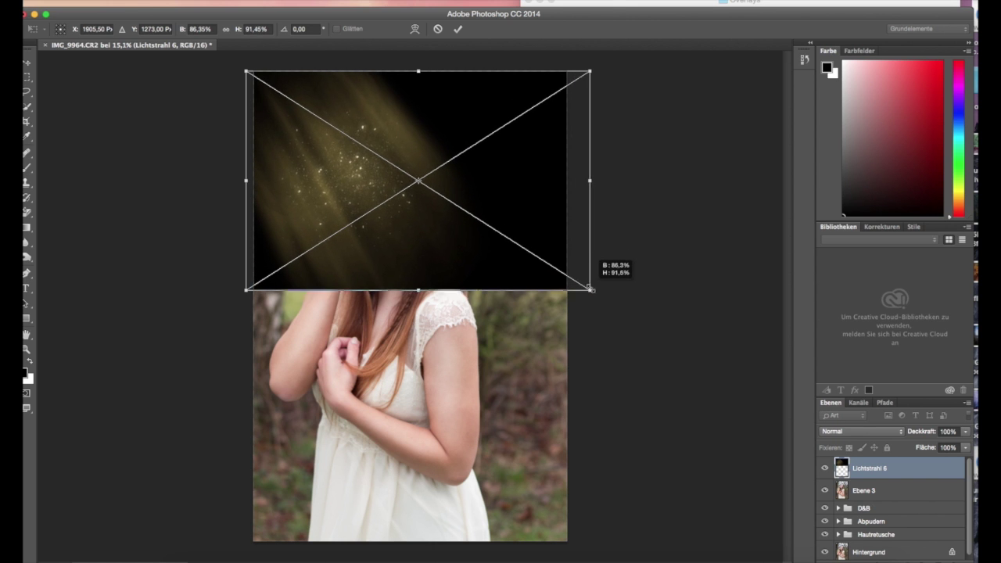
left_click_drag(402, 152, 391, 133)
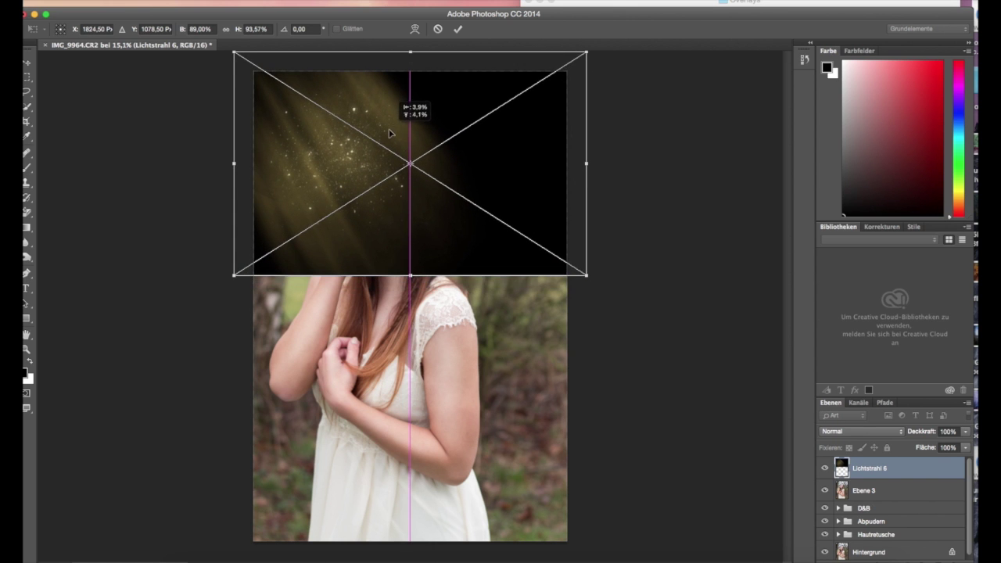
left_click_drag(234, 275, 231, 278)
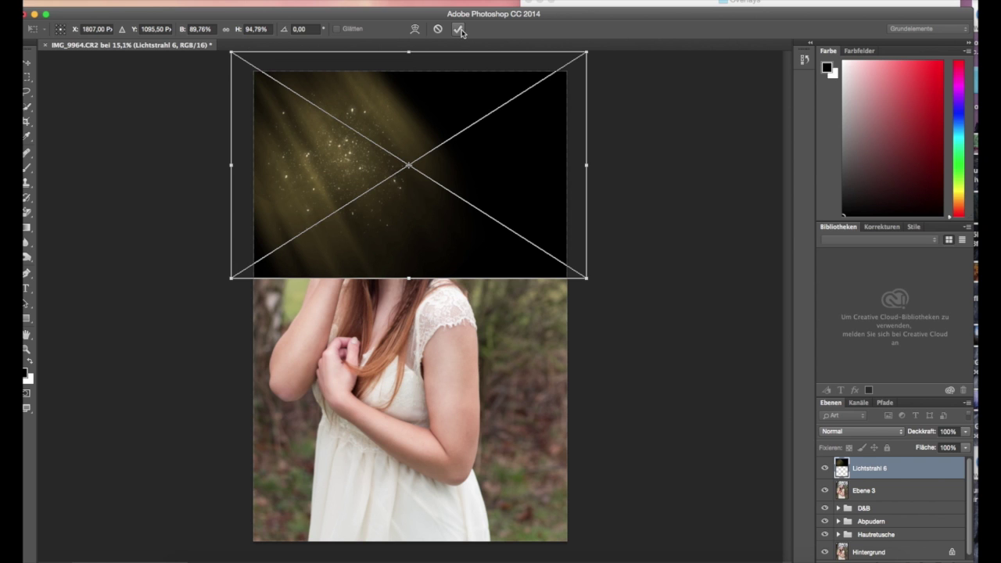
Set the light-ray layer's blend mode to Negativ multiplizieren.
left_click(866, 435)
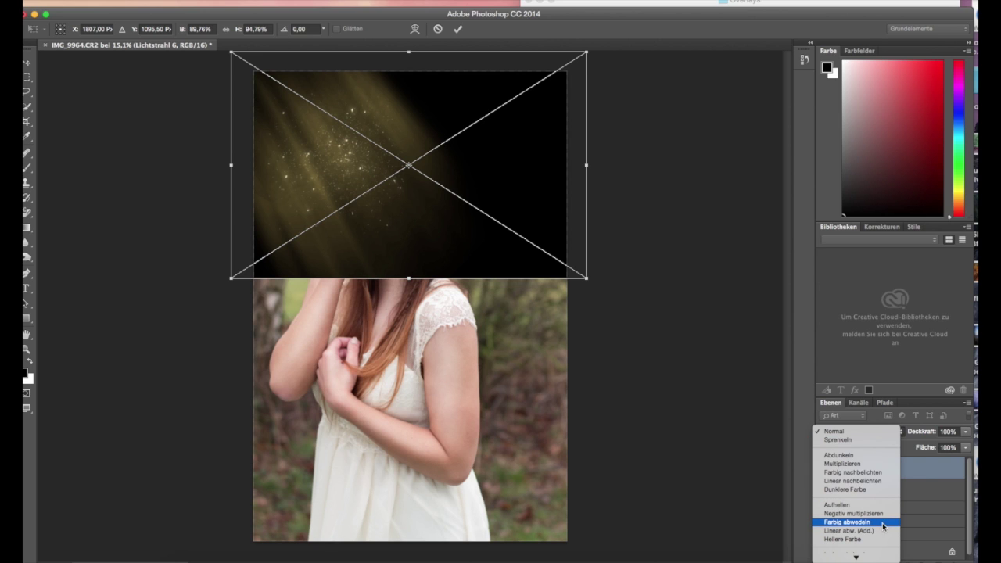
scroll(882, 516, "down", 2)
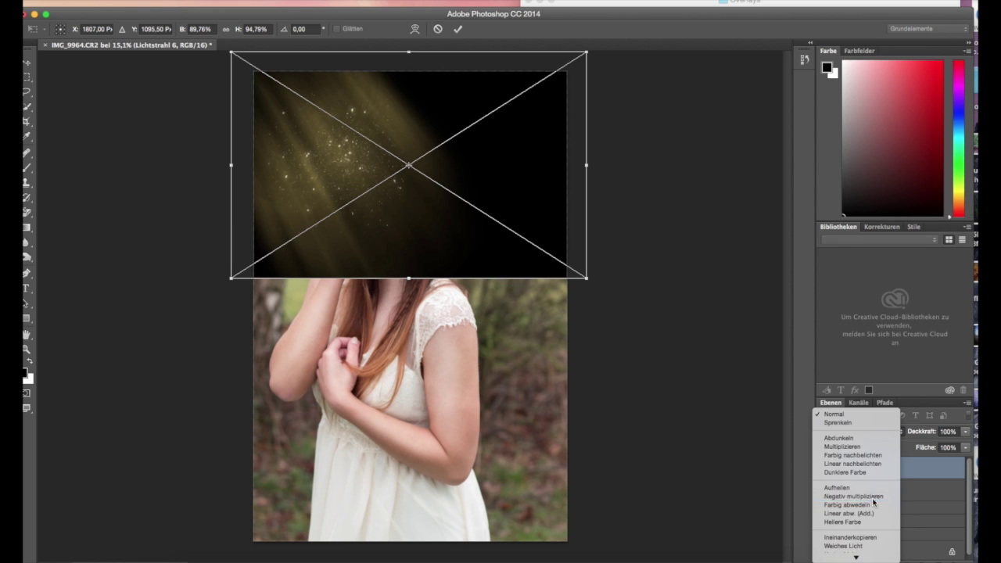
left_click(874, 498)
Move the light rays up-left over the head and enlarge them to about 91.49% × 96.70%.
left_click_drag(448, 180, 432, 145)
left_click_drag(569, 243, 574, 243)
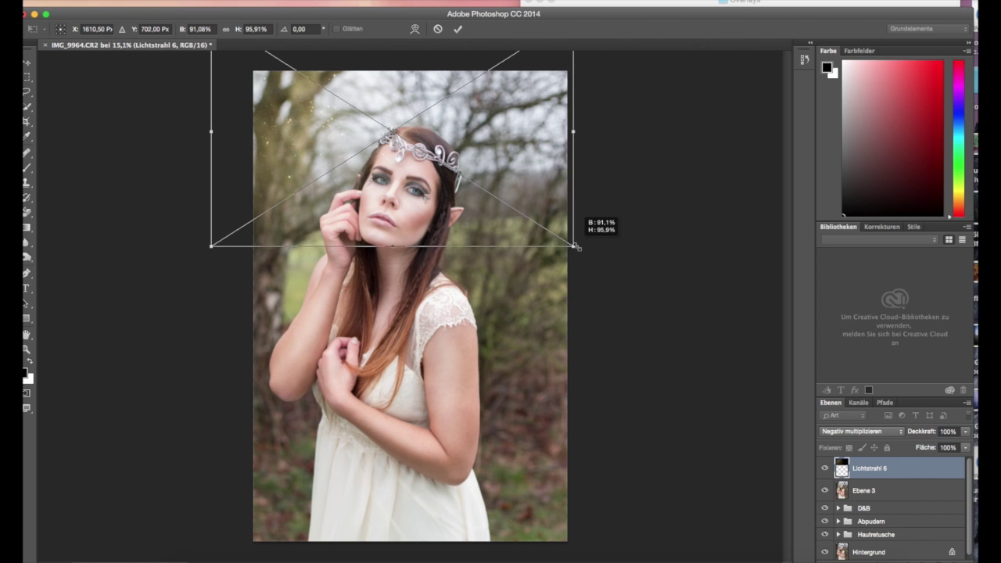
left_click_drag(440, 160, 432, 153)
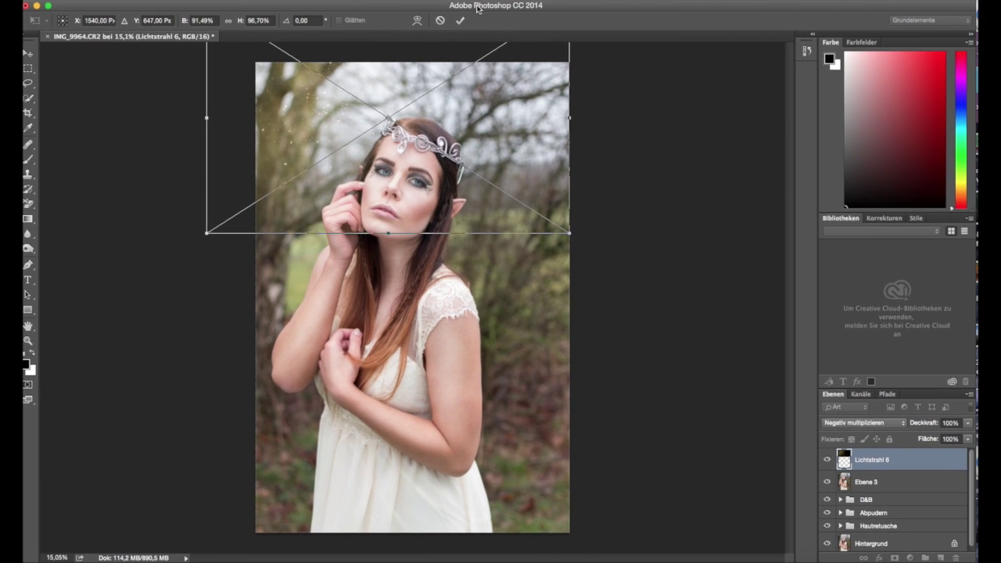
Commit the light rays' transform, switch to the Brush, and zoom in around the face.
key("b")
left_click(460, 20)
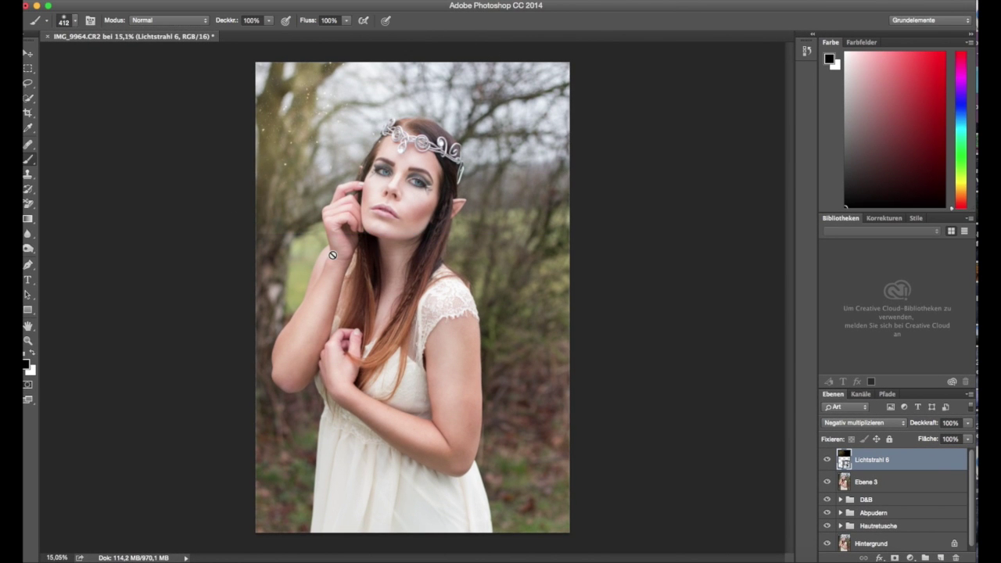
scroll(321, 247, "up", 3)
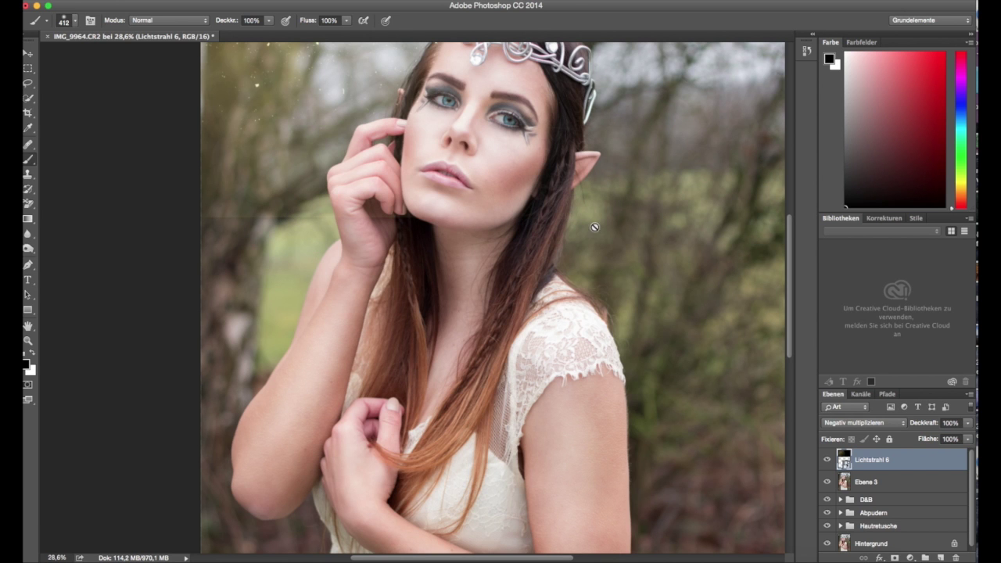
scroll(618, 228, "right", 5)
scroll(619, 228, "right", 1)
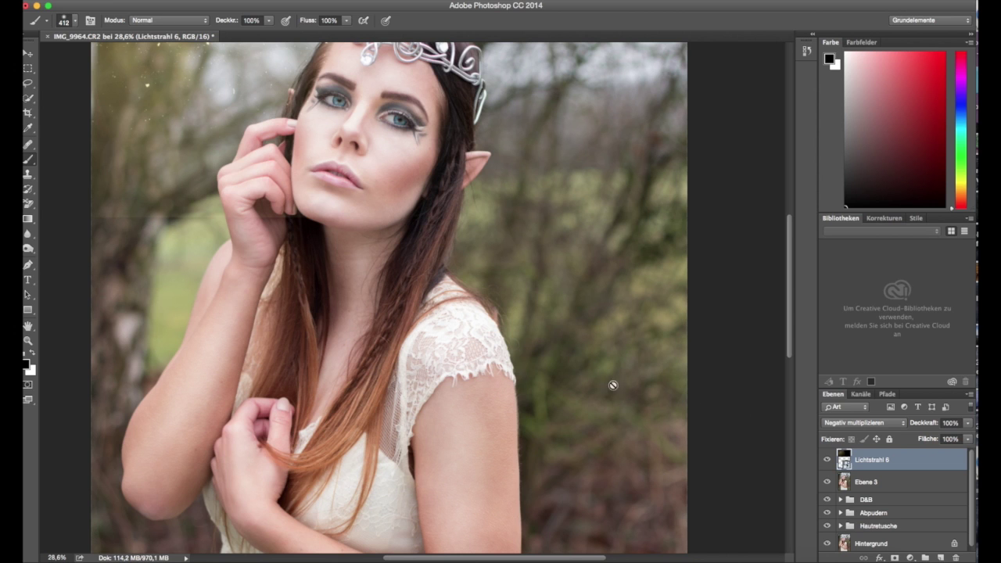
scroll(177, 223, "left", 1)
scroll(198, 225, "left", 3)
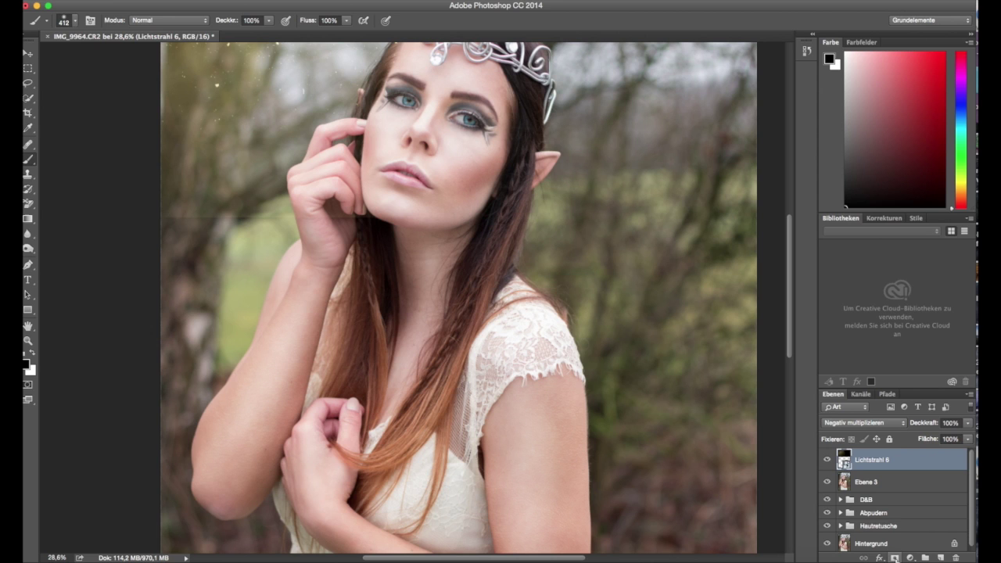
Add a layer mask to Lichtstrahl 6 and set brush opacity to 38%.
left_click(895, 557)
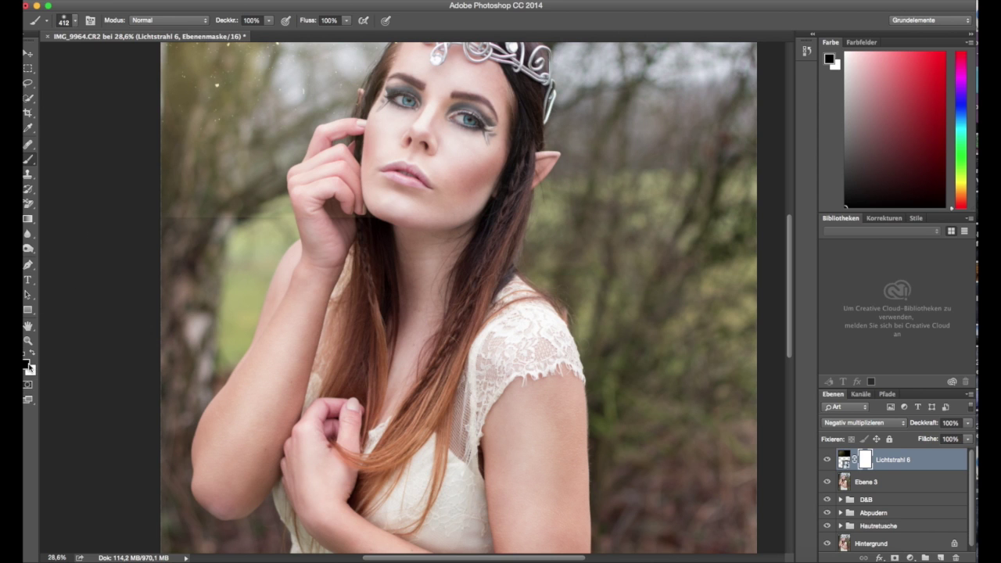
left_click(269, 21)
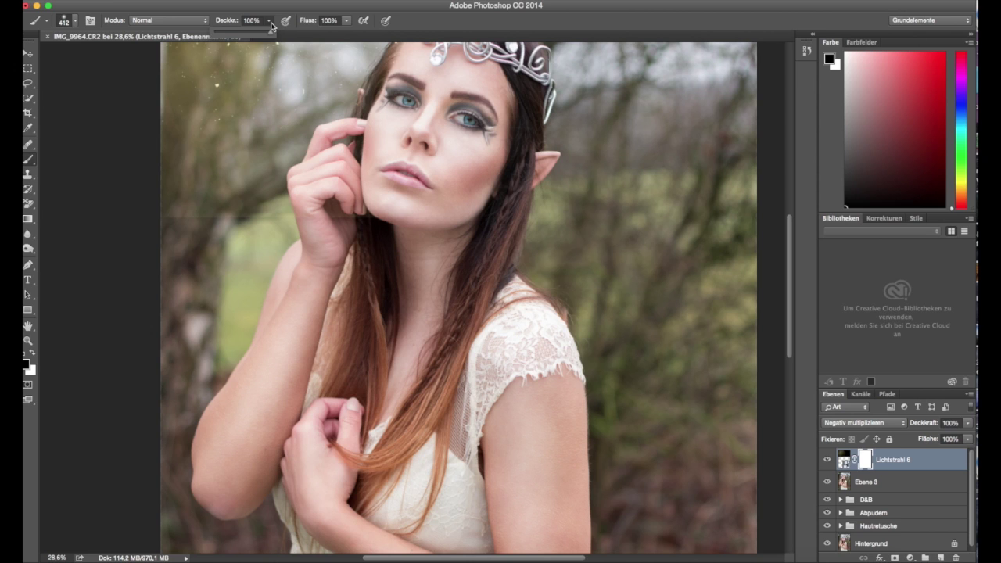
left_click_drag(237, 34, 233, 36)
Paint black on the mask to fade the light rays over the trees.
mouse_move(176, 227)
left_mouse_down()
mouse_move(277, 242)
mouse_move(235, 235)
mouse_move(266, 250)
mouse_move(258, 235)
mouse_move(717, 234)
mouse_move(179, 240)
mouse_move(481, 239)
left_mouse_up()
scroll(481, 238, "down", 3)
scroll(481, 238, "down", 3)
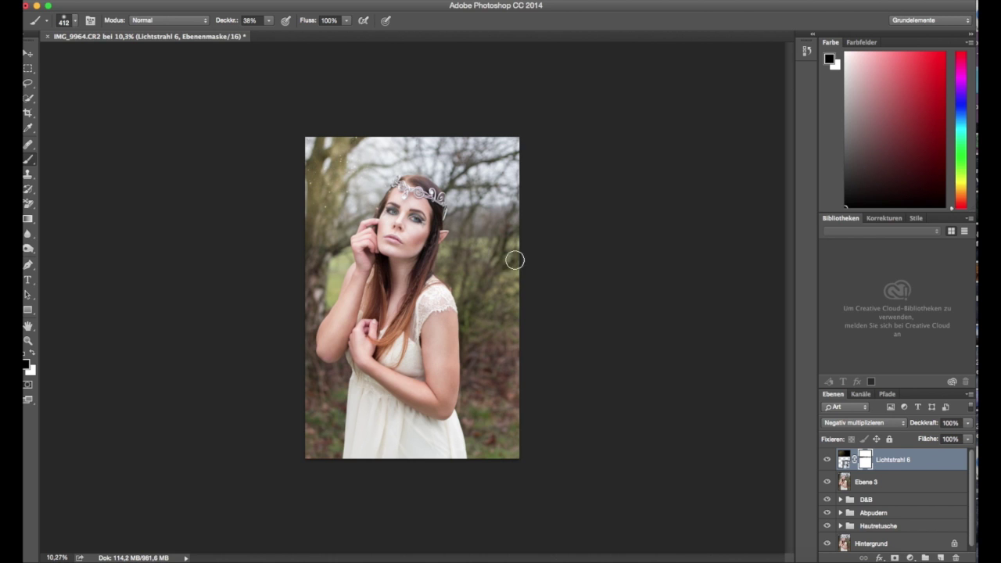
scroll(384, 171, "up", 3)
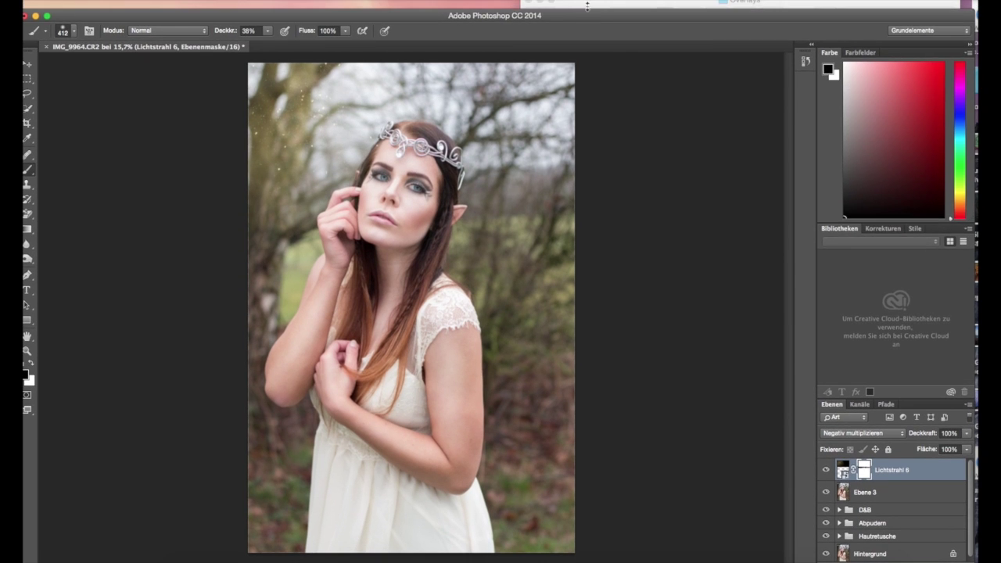
Place Blume Blau 11.png into the portrait and move the petals up over the figure.
left_click(586, 8)
mouse_move(663, 173)
left_mouse_down()
mouse_move(594, 208)
mouse_move(453, 354)
left_mouse_up()
left_click_drag(524, 273, 527, 205)
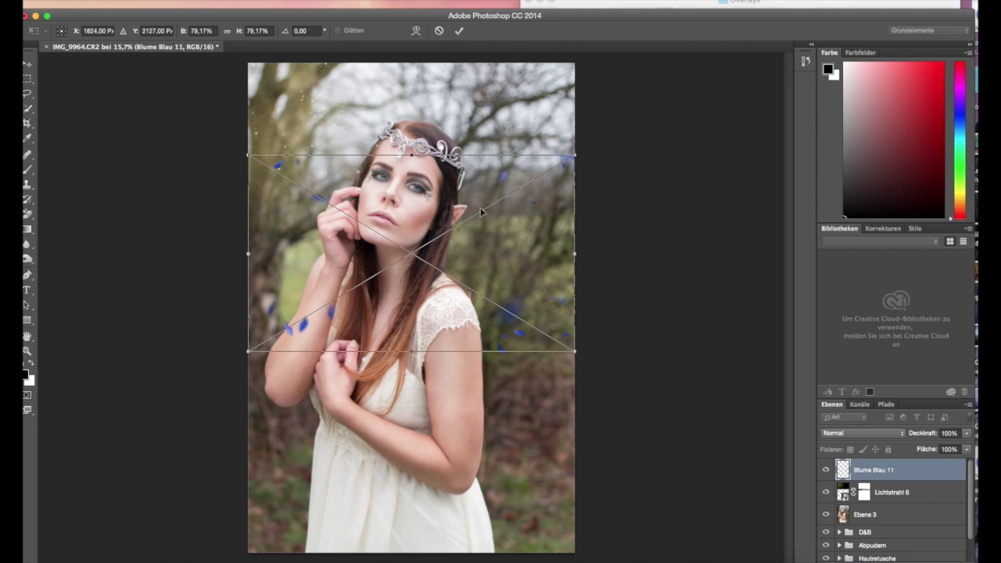
left_click(572, 8)
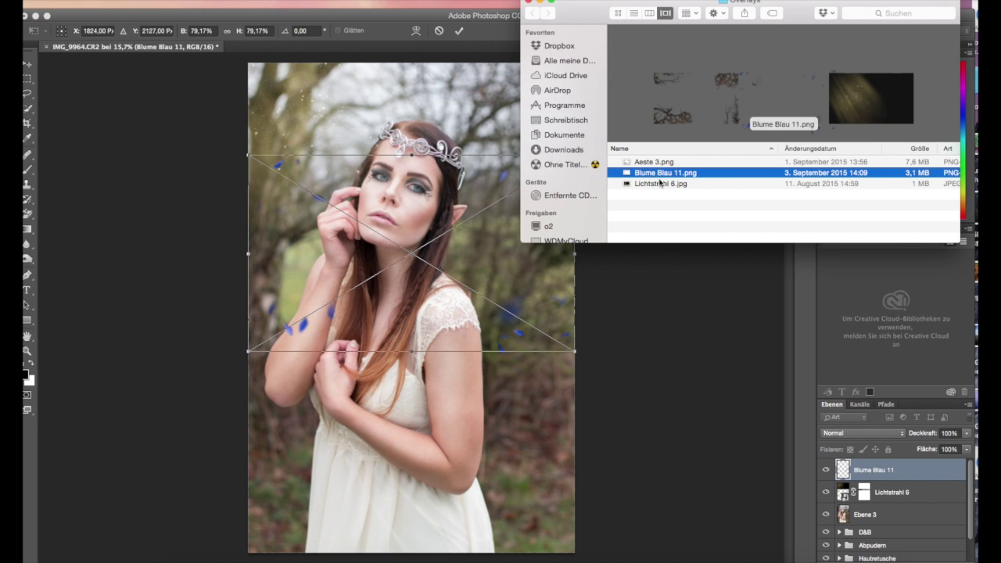
left_click(414, 17)
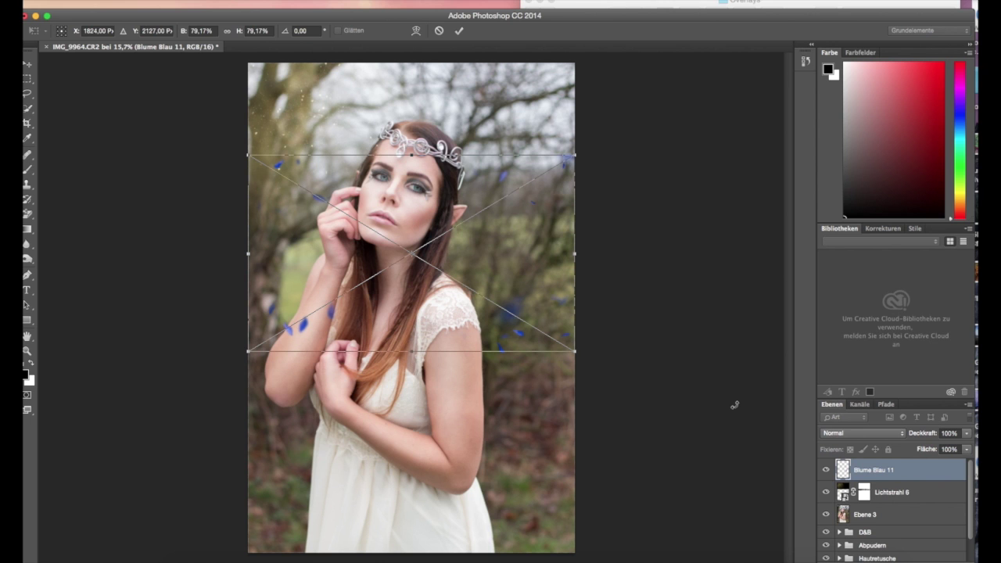
Scale the blue petals to about 87.77% × 89.23%, tilt them slightly, and shift them left across the arms.
left_click_drag(576, 351, 590, 359)
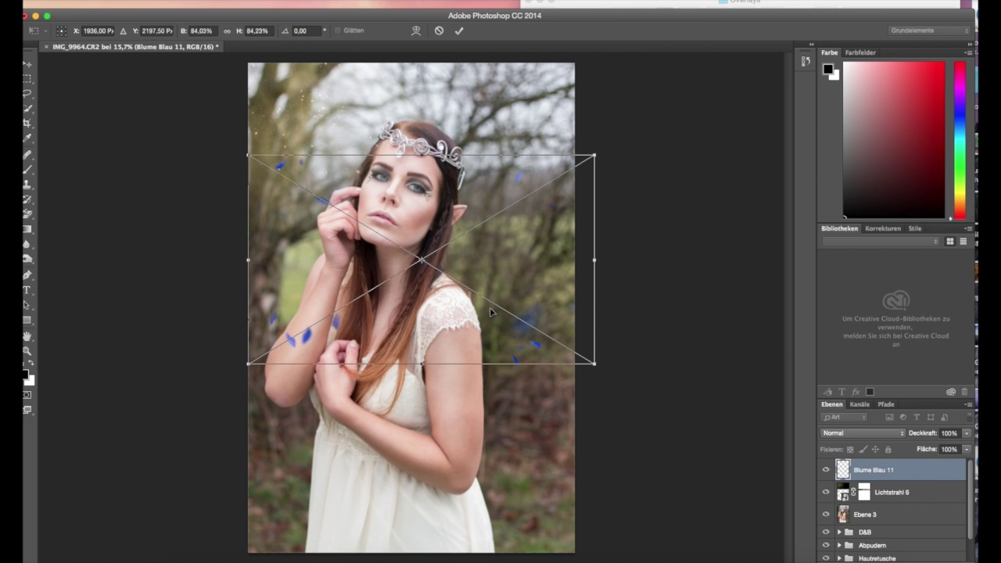
left_click_drag(491, 313, 471, 311)
mouse_move(589, 142)
left_mouse_down()
mouse_move(610, 280)
mouse_move(636, 135)
mouse_move(614, 163)
mouse_move(641, 167)
mouse_move(646, 228)
mouse_move(628, 297)
mouse_move(639, 134)
mouse_move(581, 86)
mouse_move(519, 81)
mouse_move(592, 117)
mouse_move(599, 183)
left_mouse_up()
mouse_move(512, 219)
left_mouse_down()
mouse_move(511, 264)
mouse_move(509, 238)
left_mouse_up()
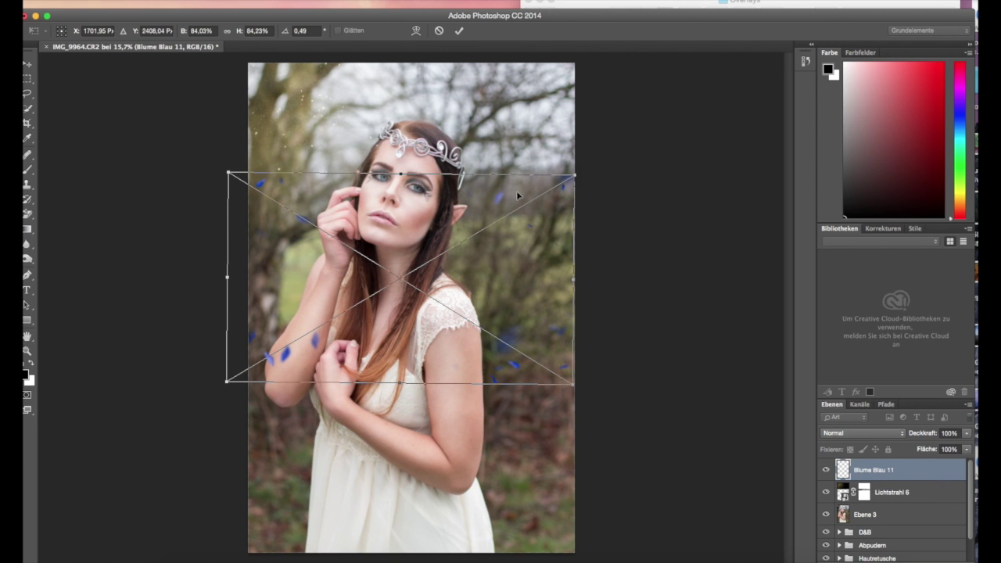
left_click_drag(576, 171, 589, 161)
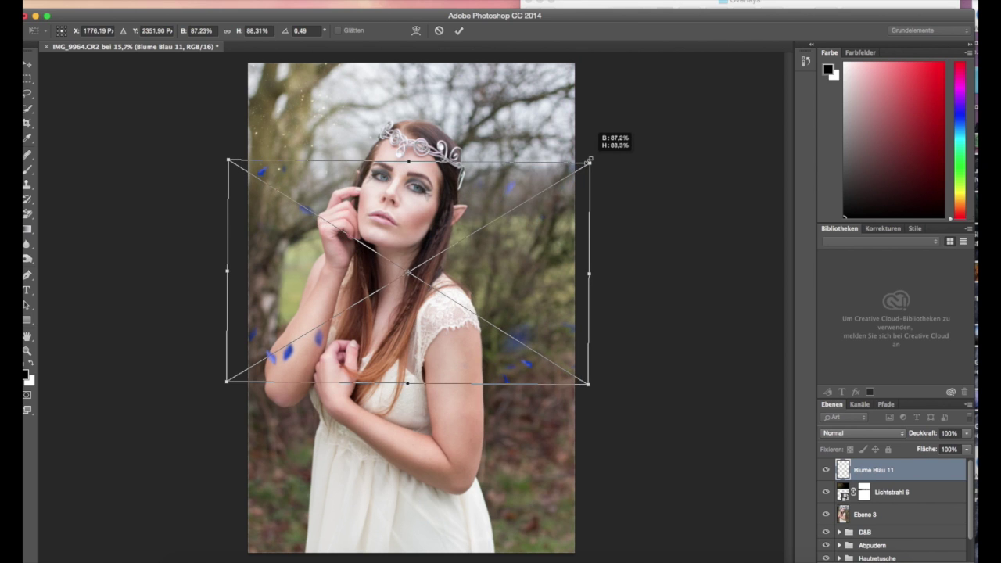
left_click_drag(517, 221, 488, 233)
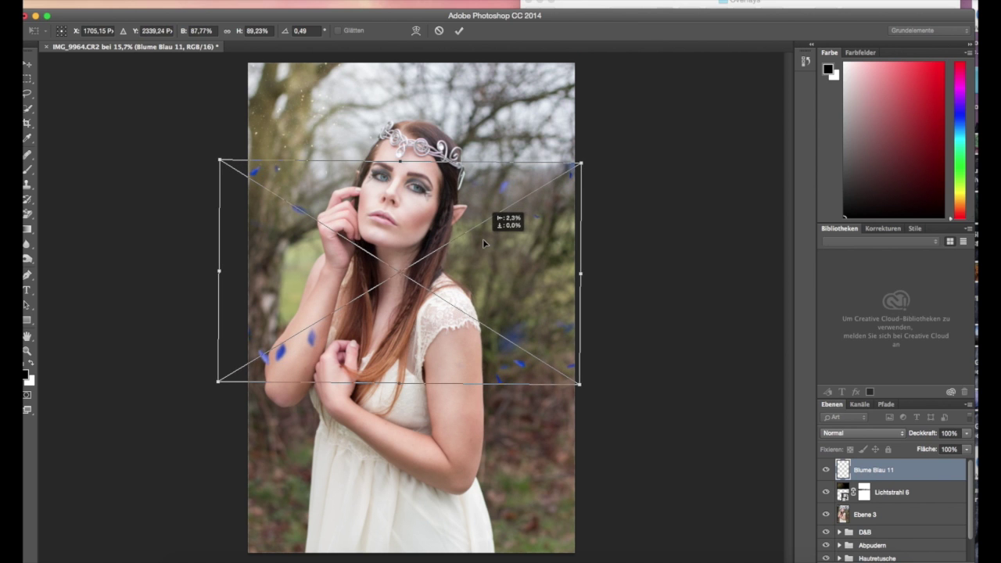
Commit the petals' transform and add a layer mask to Blume Blau 11.
left_click(460, 32)
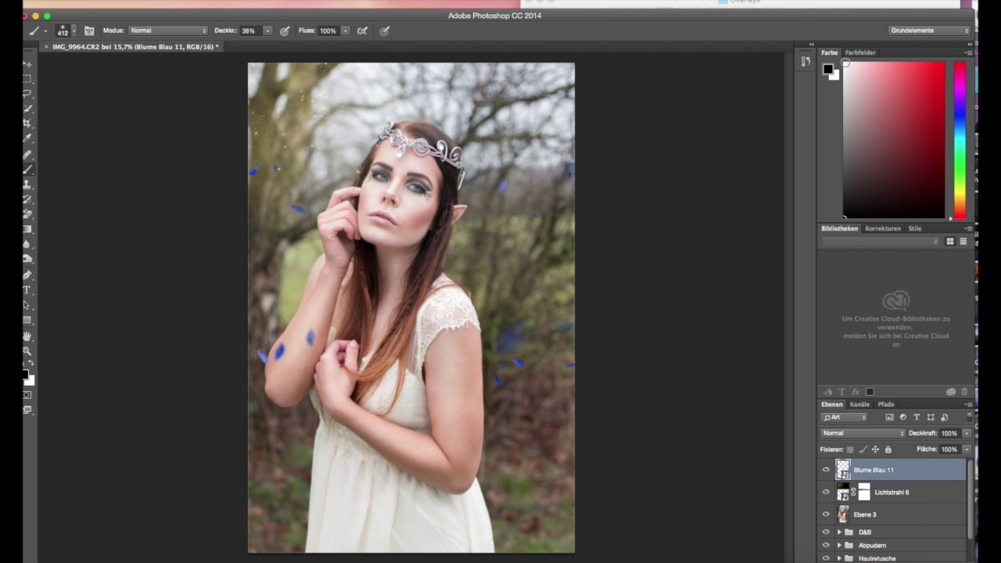
double_click(794, 16)
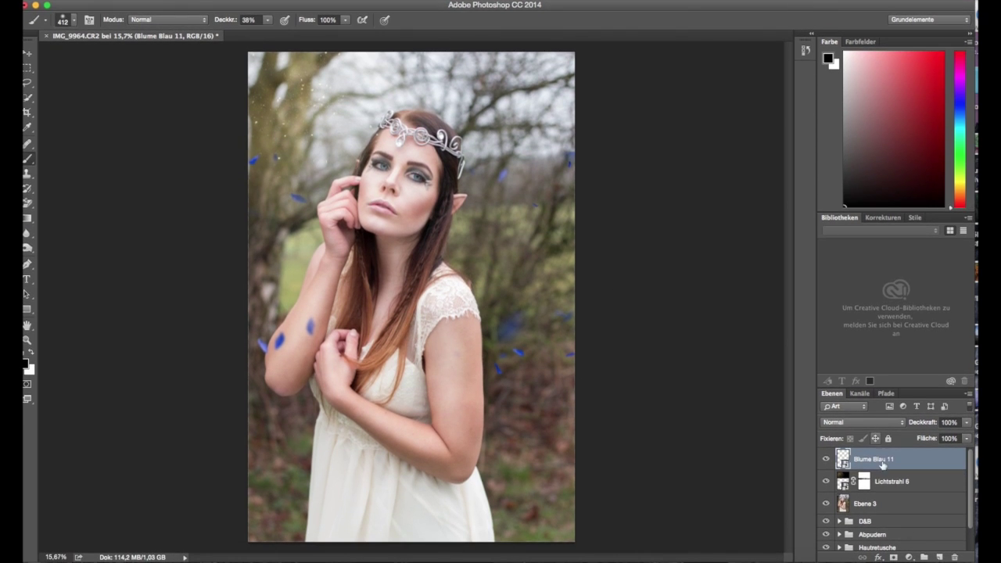
left_click(894, 557)
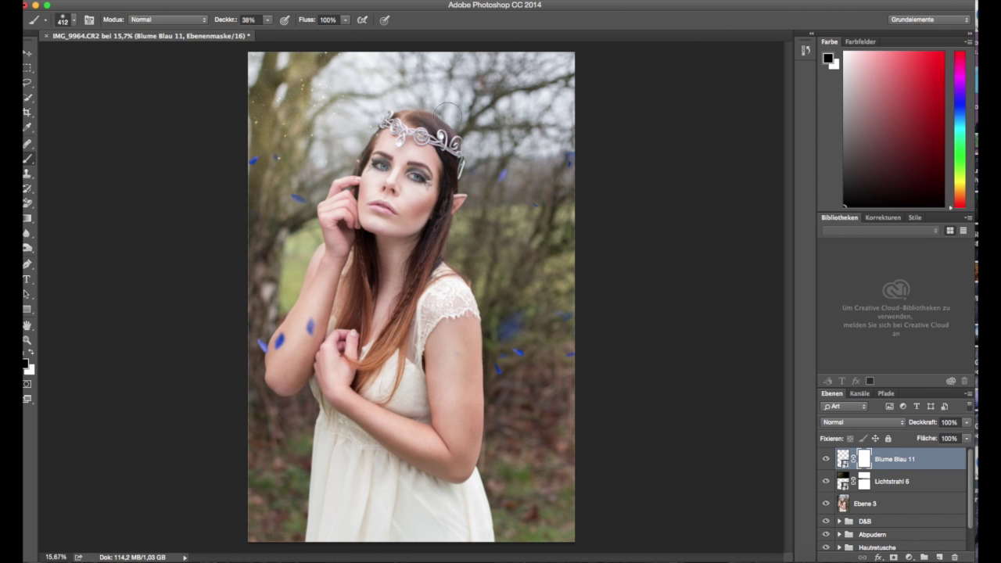
scroll(579, 175, "up", 5)
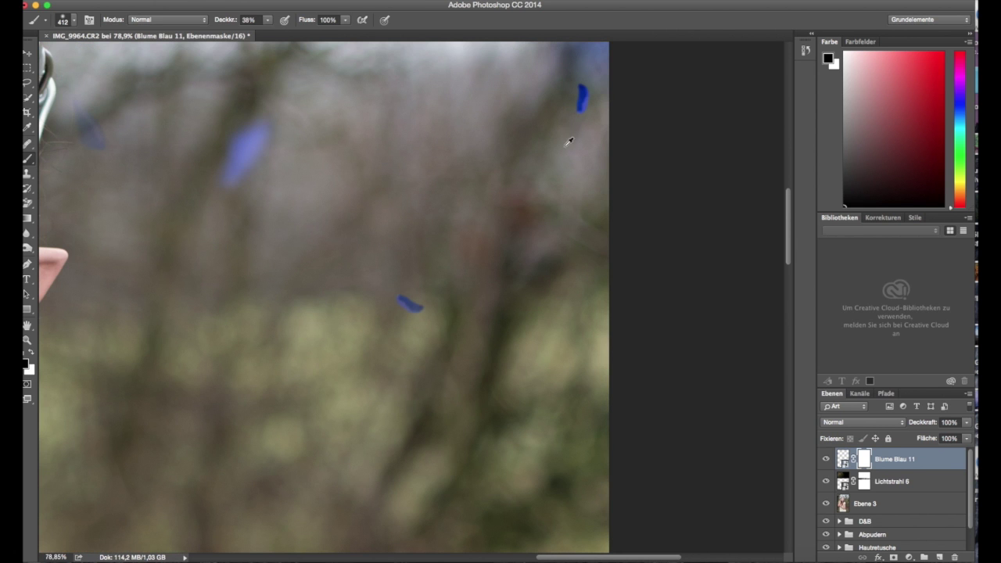
scroll(548, 182, "down", 1)
scroll(547, 182, "down", 1)
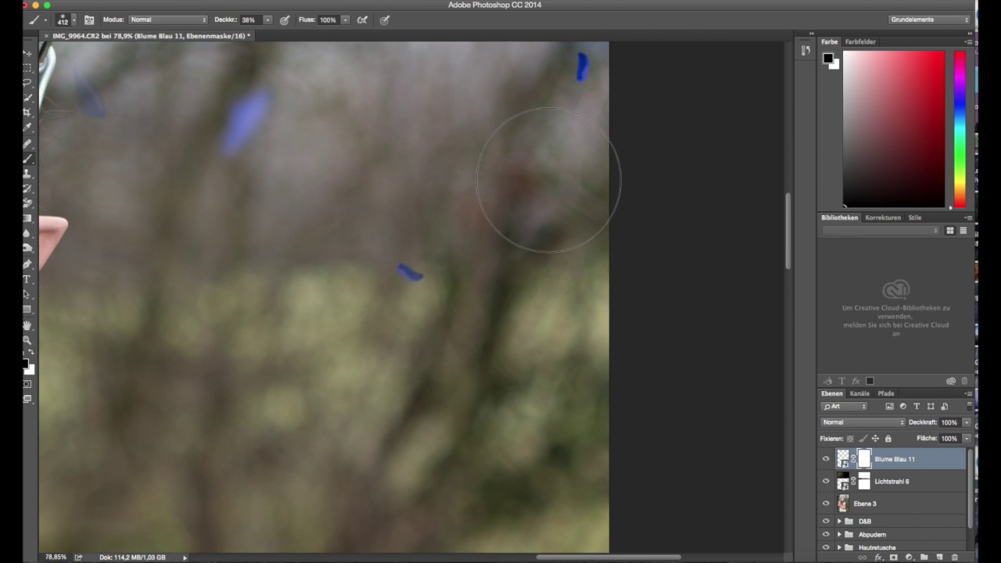
scroll(548, 181, "up", 5)
scroll(548, 179, "up", 2)
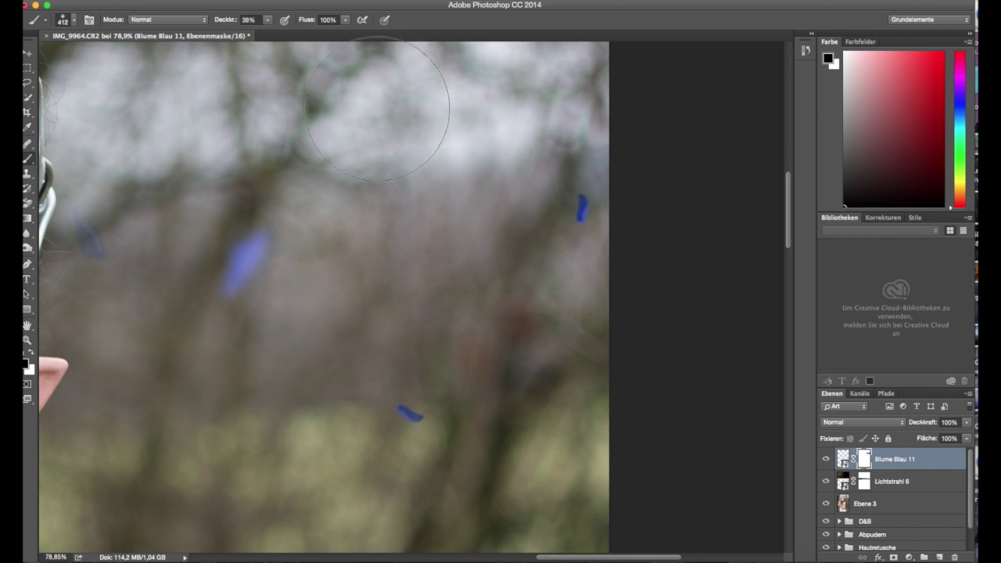
scroll(387, 211, "left", 4)
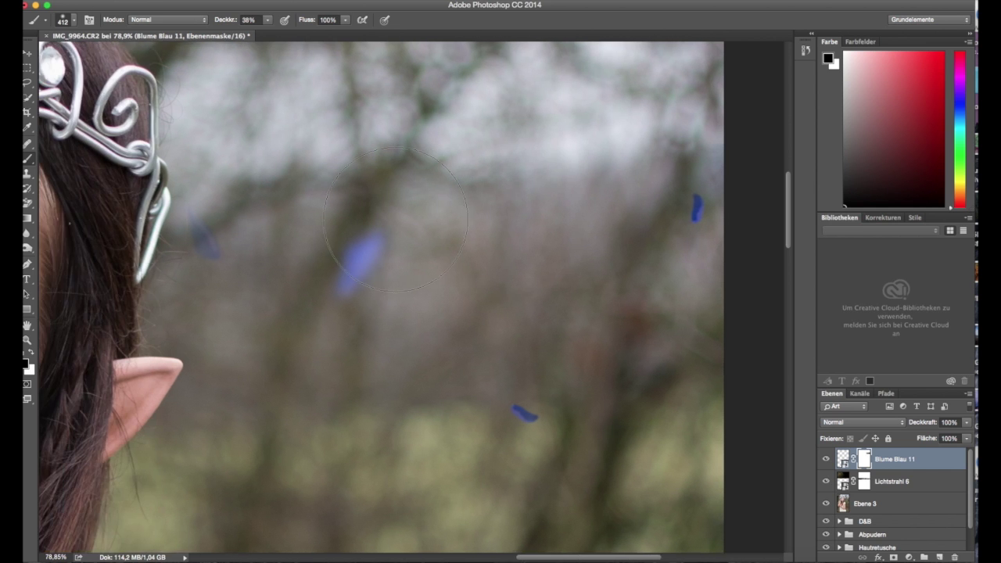
scroll(387, 211, "left", 5)
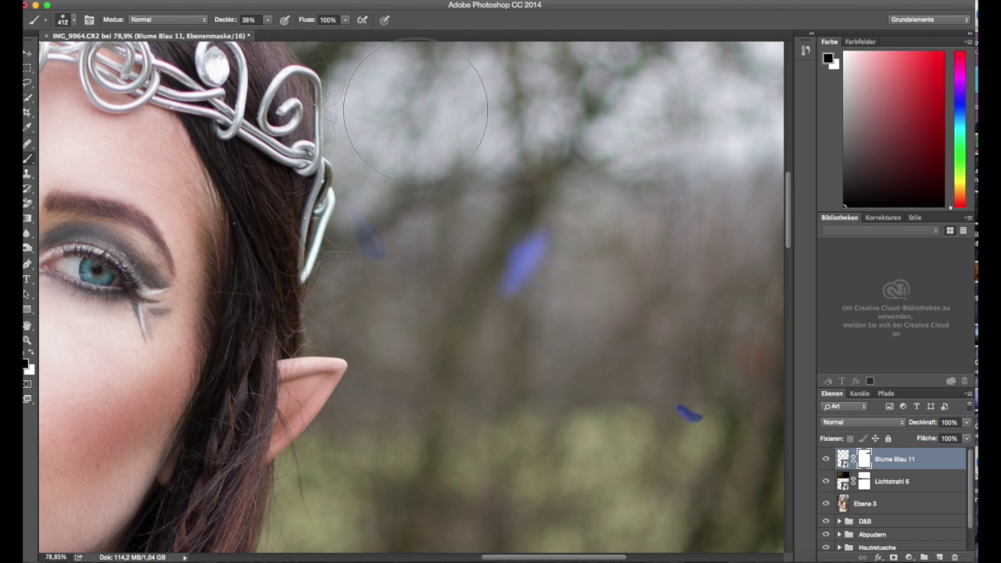
scroll(279, 134, "left", 7)
scroll(279, 133, "up", 2)
scroll(268, 156, "left", 2)
scroll(324, 168, "left", 1)
scroll(313, 195, "left", 3)
scroll(313, 195, "up", 2)
scroll(324, 224, "left", 3)
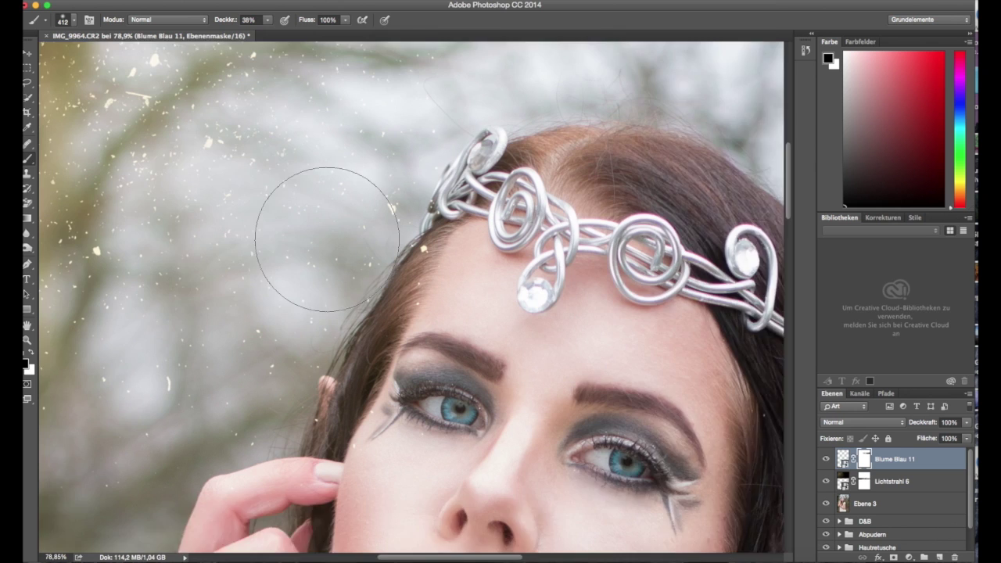
scroll(357, 268, "left", 2)
scroll(357, 268, "down", 2)
scroll(357, 264, "left", 1)
scroll(357, 258, "left", 1)
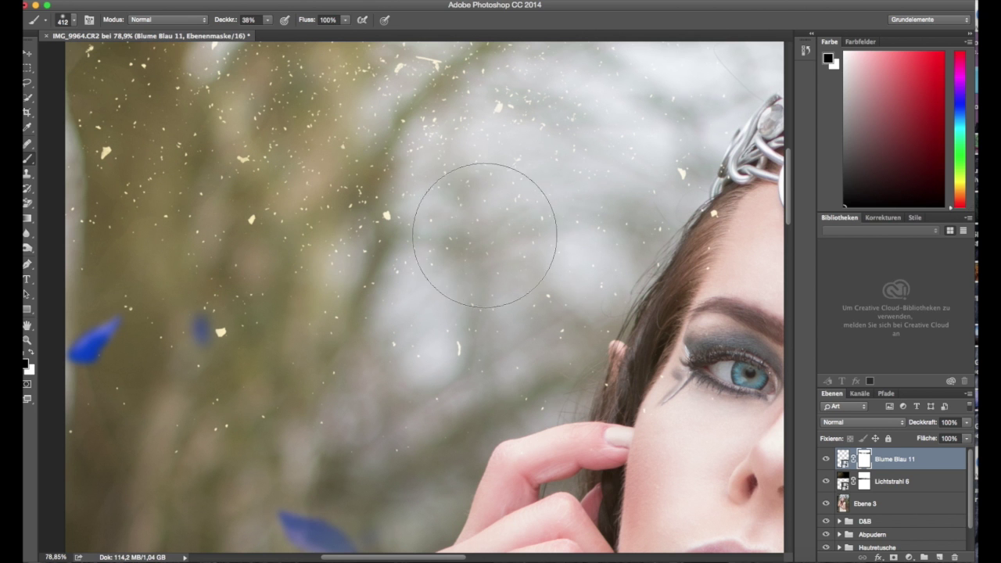
scroll(618, 242, "right", 2)
scroll(547, 227, "right", 1)
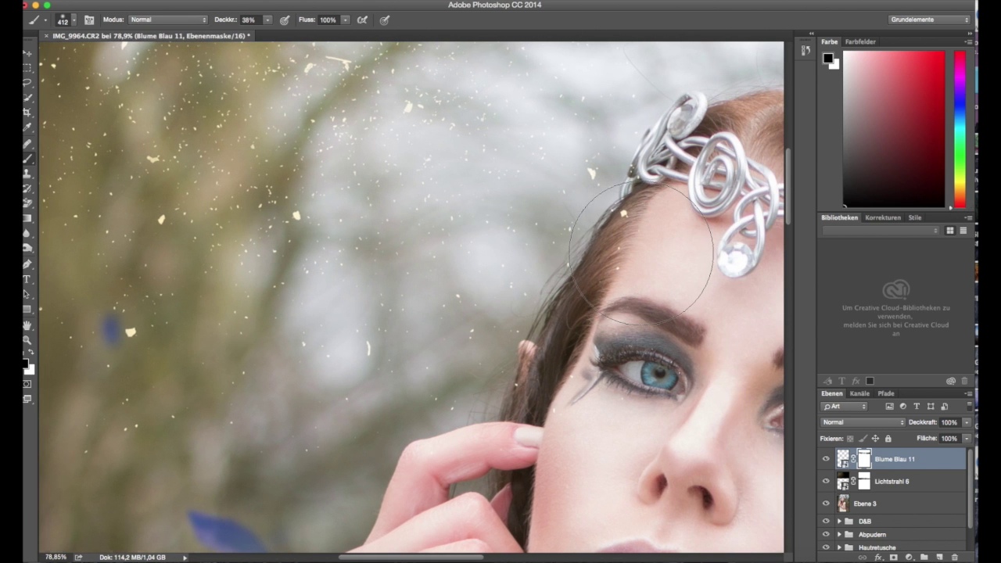
scroll(516, 258, "right", 5)
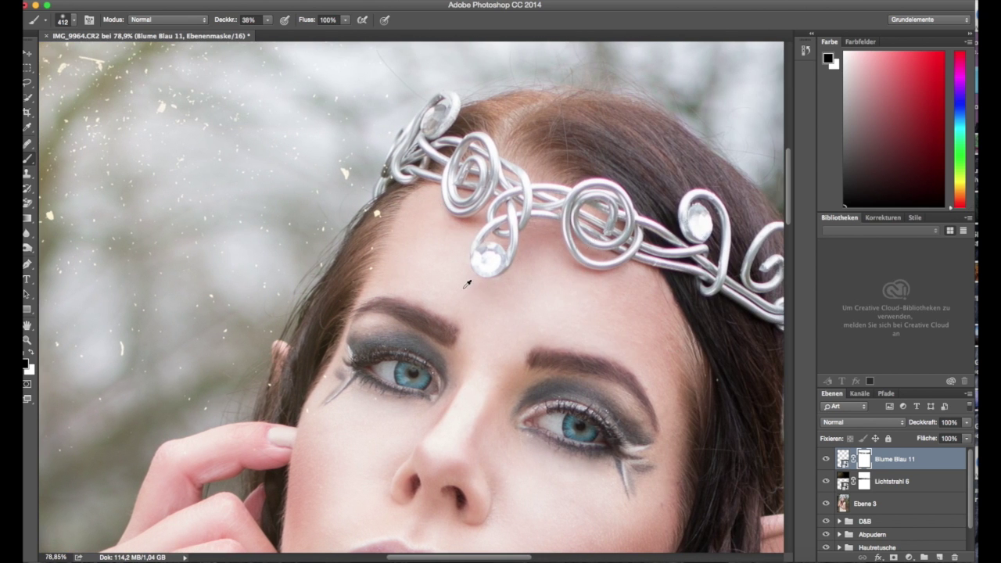
scroll(468, 280, "down", 5)
scroll(468, 280, "down", 2)
scroll(492, 286, "down", 5)
Mask out the faint blue spot on the elf's upper arm.
scroll(517, 293, "down", 2)
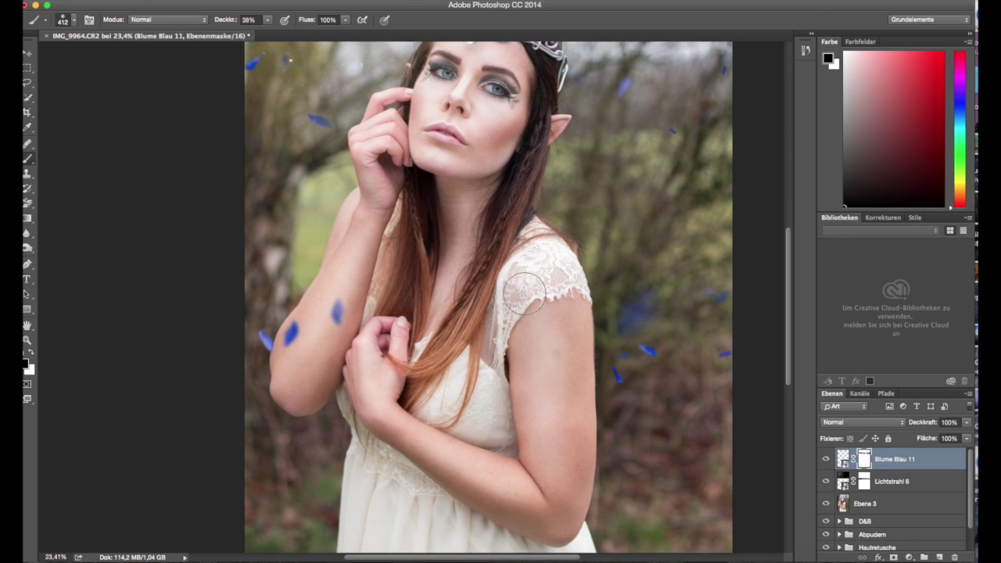
scroll(532, 297, "down", 1)
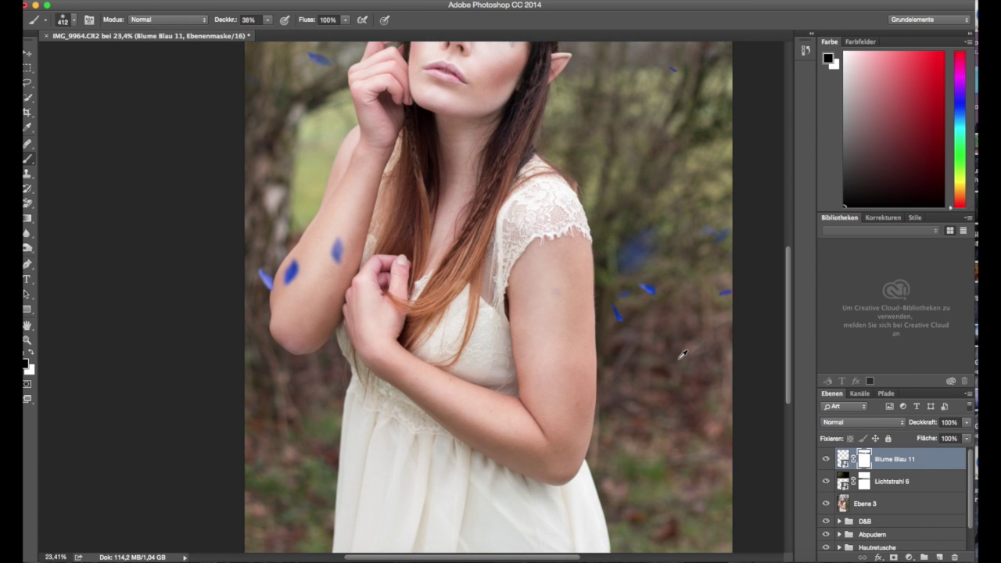
scroll(682, 354, "up", 2)
scroll(682, 354, "up", 2)
scroll(682, 354, "up", 2)
scroll(682, 354, "down", 5)
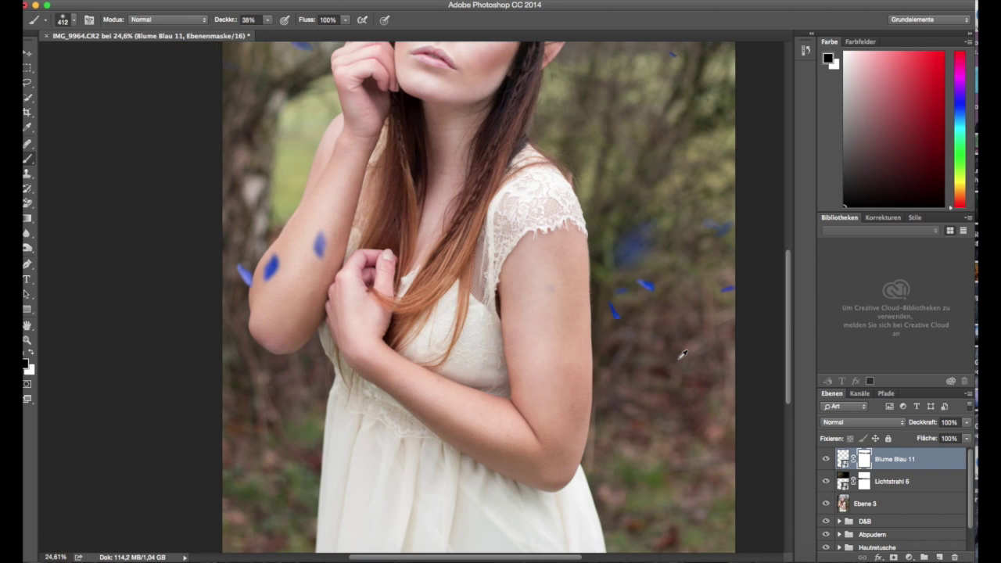
scroll(682, 354, "up", 2)
left_click_drag(466, 232, 471, 261)
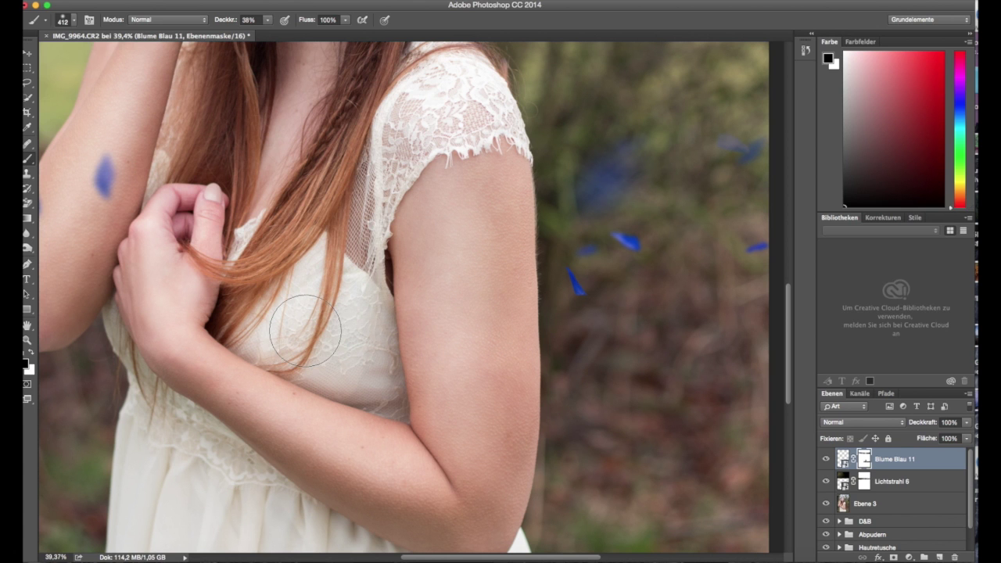
Fade out the blue petal lying on the arm.
scroll(367, 328, "left", 3)
scroll(368, 328, "left", 2)
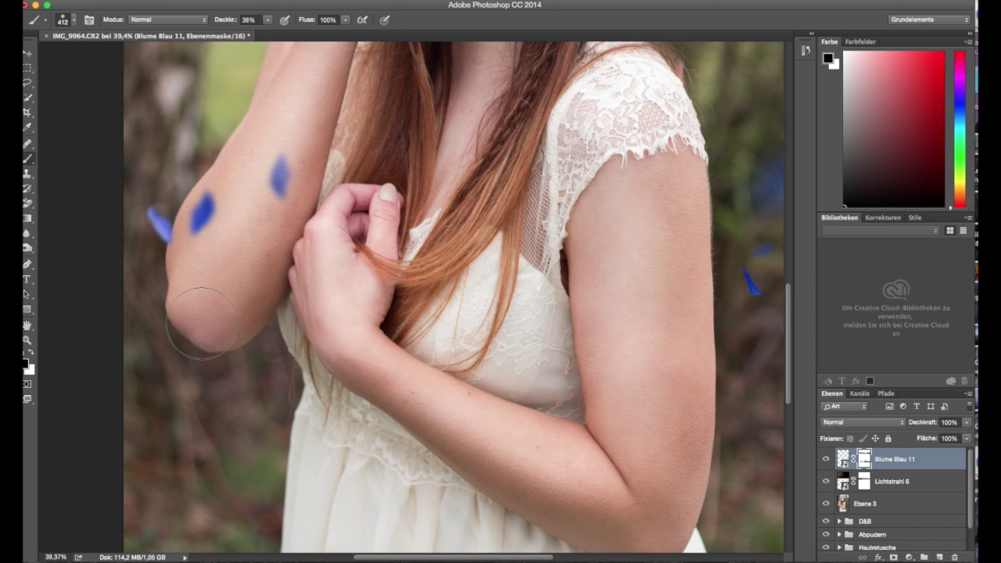
scroll(293, 311, "down", 5, "alt")
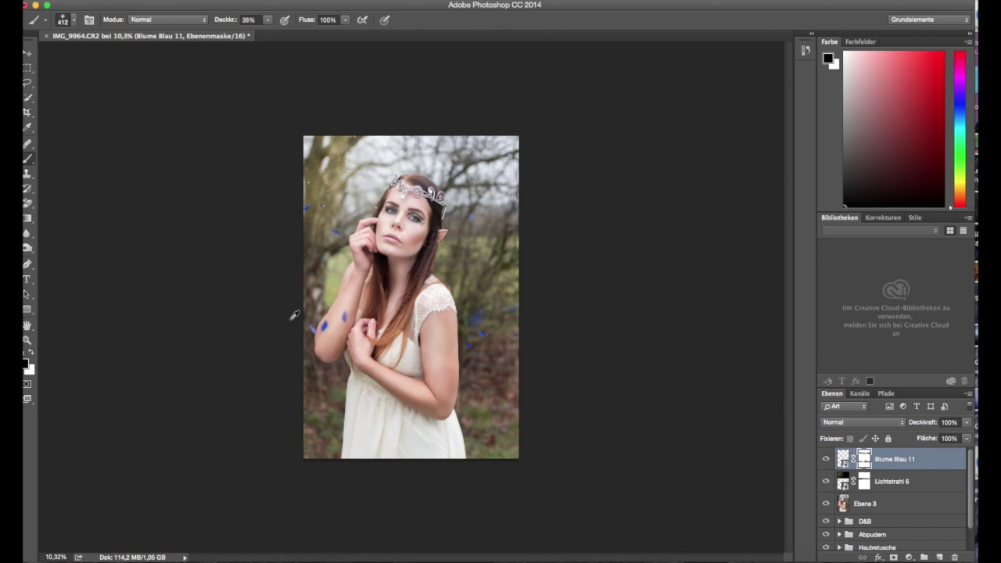
scroll(354, 358, "up", 2, "alt")
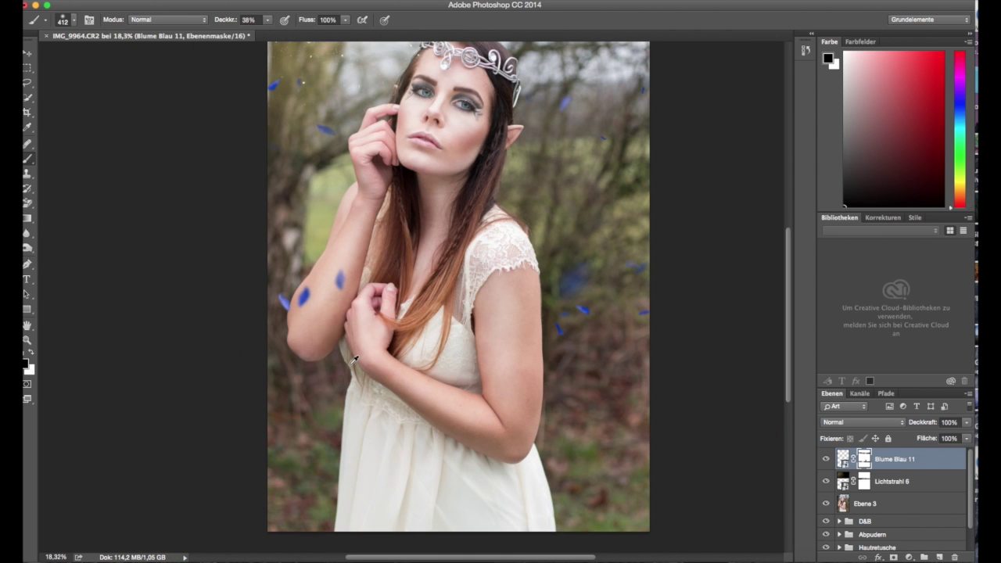
scroll(354, 359, "up", 2, "alt")
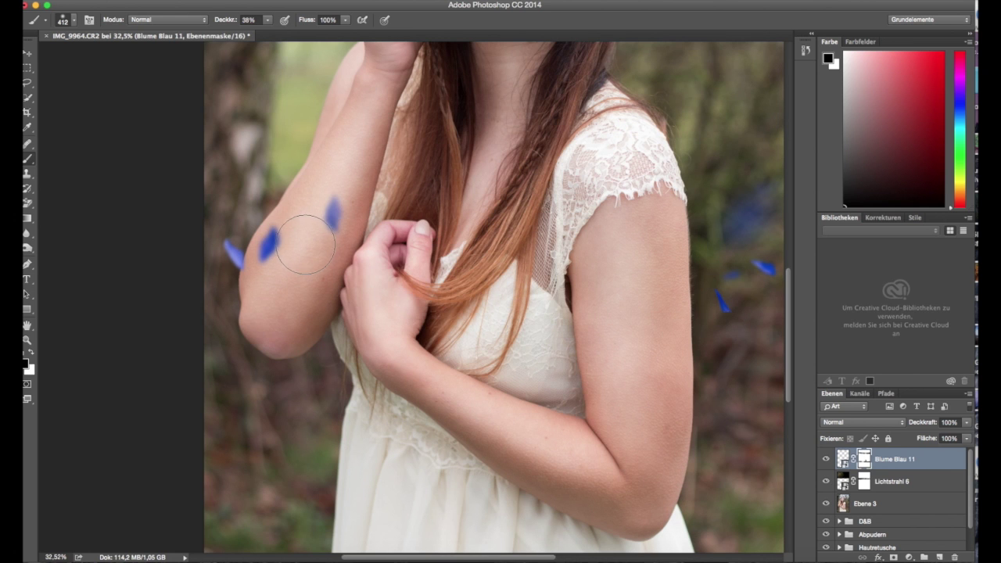
mouse_move(324, 217)
left_mouse_down()
mouse_move(329, 233)
mouse_move(331, 219)
left_mouse_up()
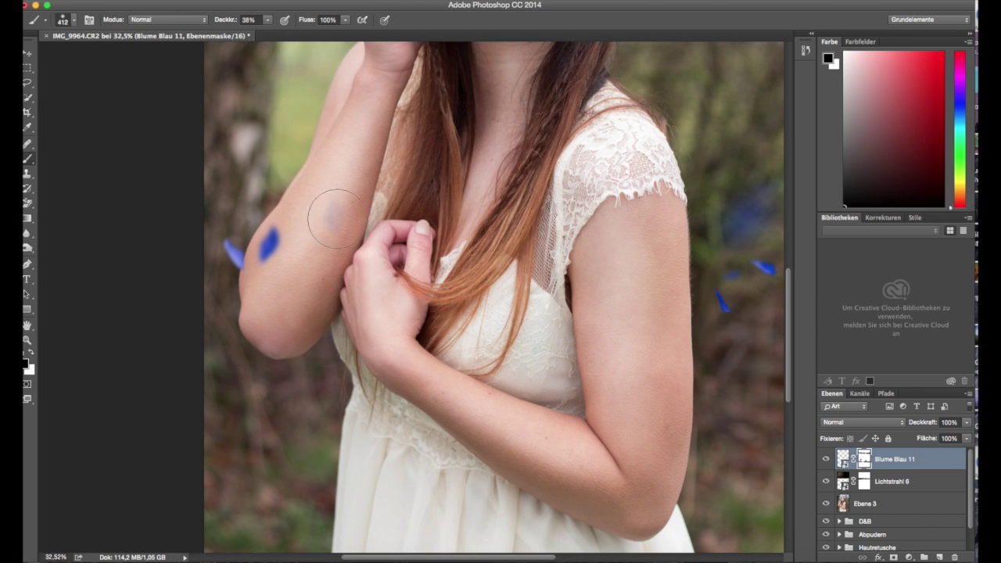
Remove the blue petal on the forearm.
scroll(468, 305, "down", 2, "alt")
scroll(468, 305, "down", 3, "alt")
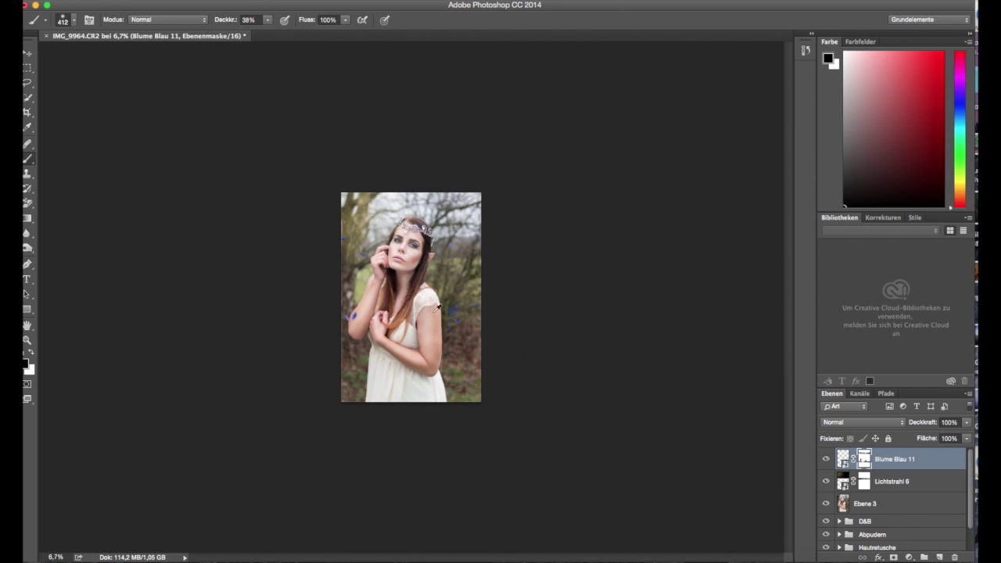
scroll(380, 297, "up", 4, "alt")
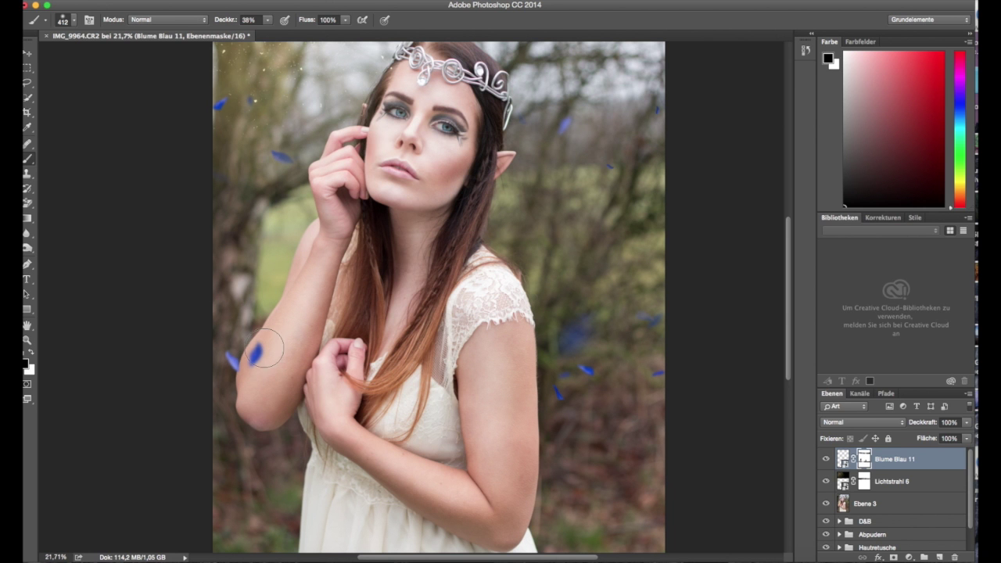
left_click_drag(261, 365, 262, 352)
scroll(412, 335, "down", 3, "alt")
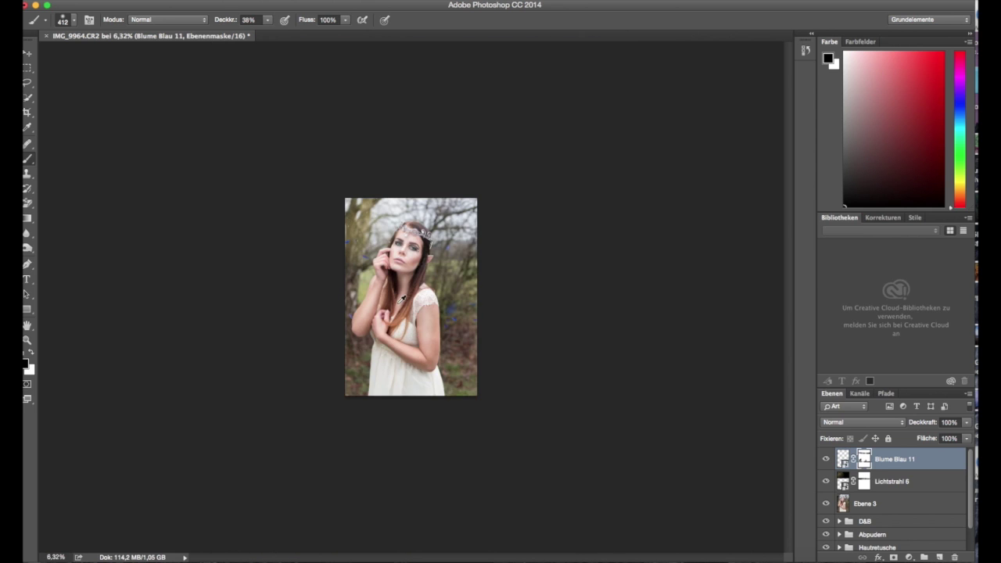
scroll(402, 300, "up", 2, "alt")
scroll(402, 300, "up", 2, "alt")
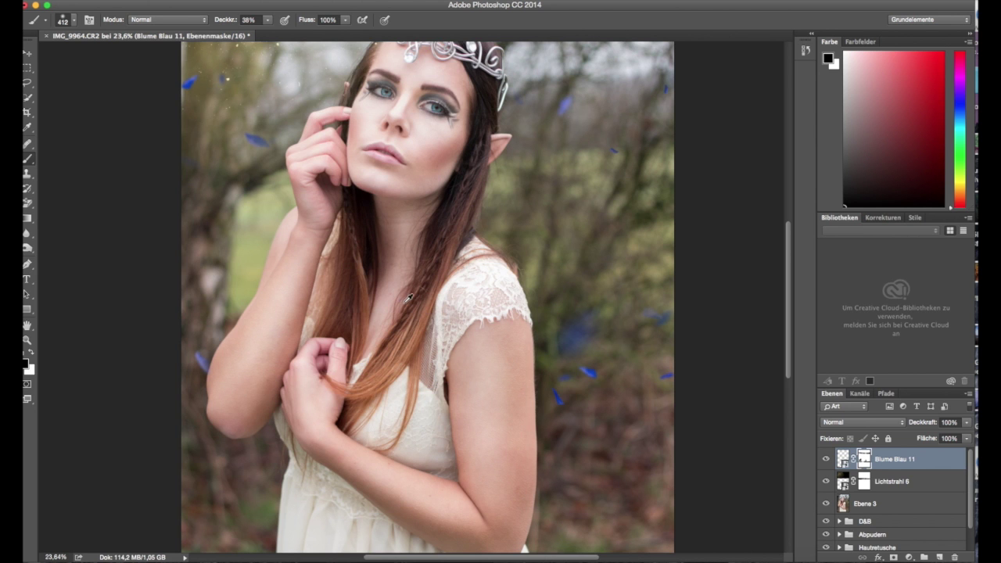
scroll(407, 298, "down", 2, "alt")
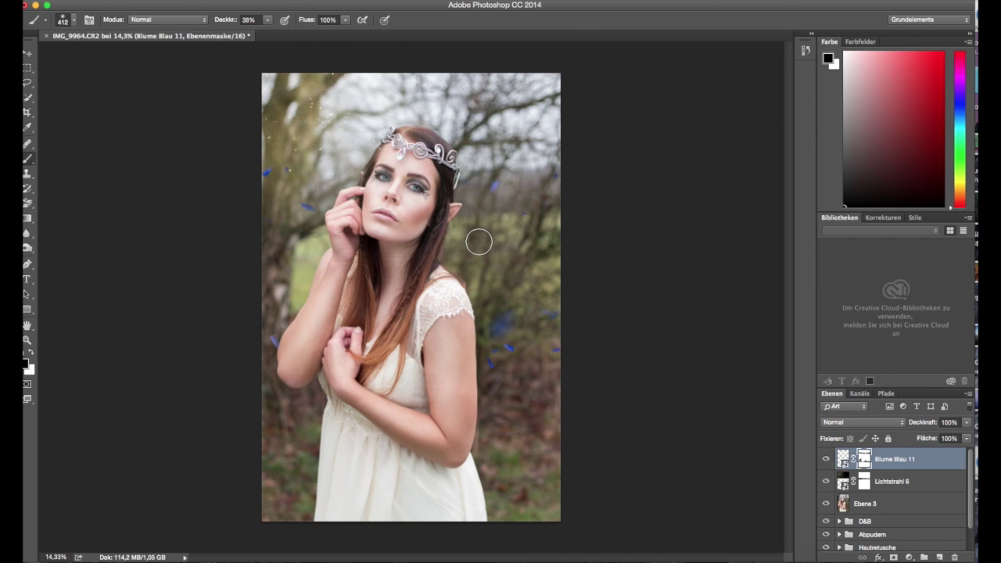
left_click_drag(546, 8, 550, 10)
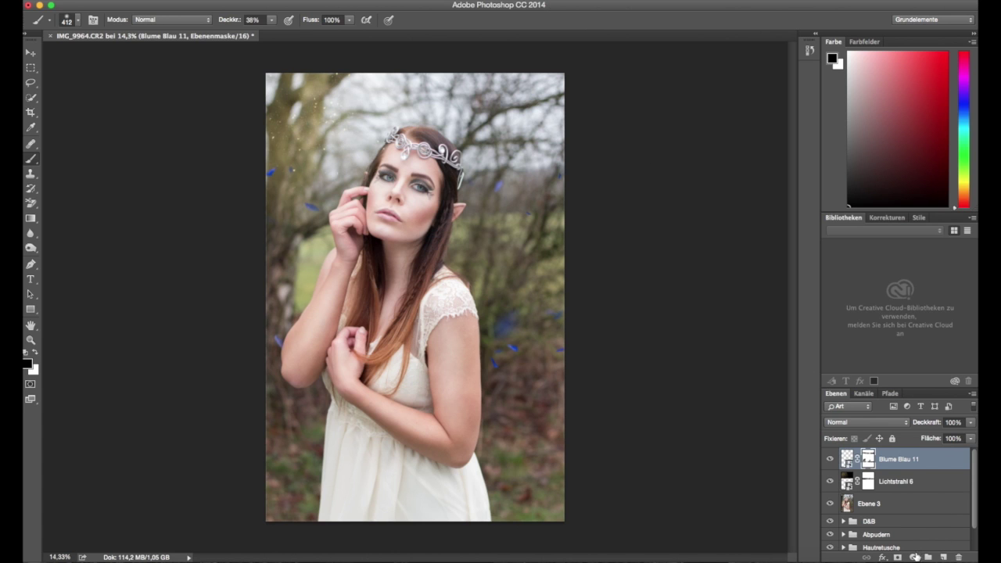
Add a Farbton/Sättigung adjustment with Färben on (Sättigung 25), clipped to Blume Blau 11.
left_click(913, 556)
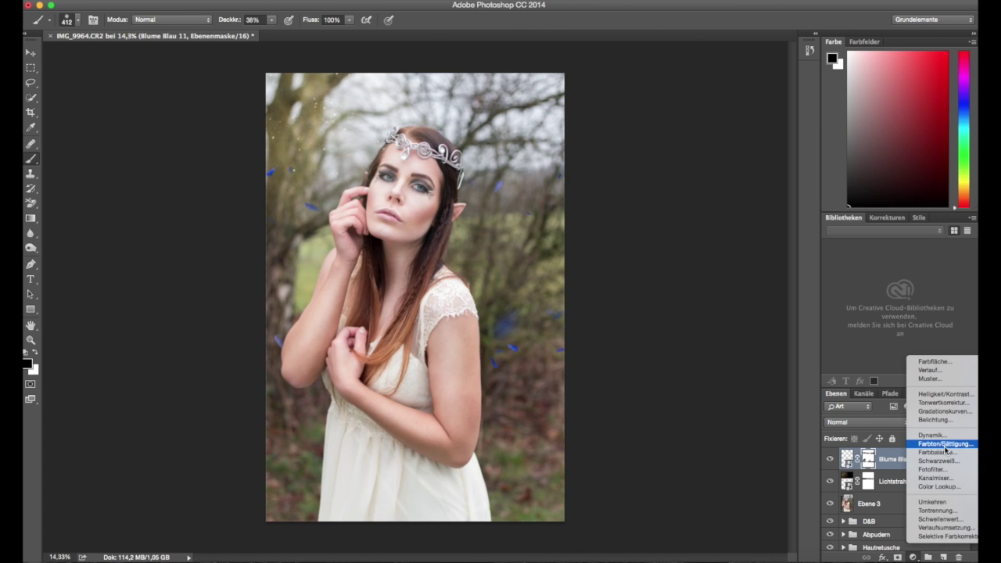
left_click(914, 556)
left_click(914, 556)
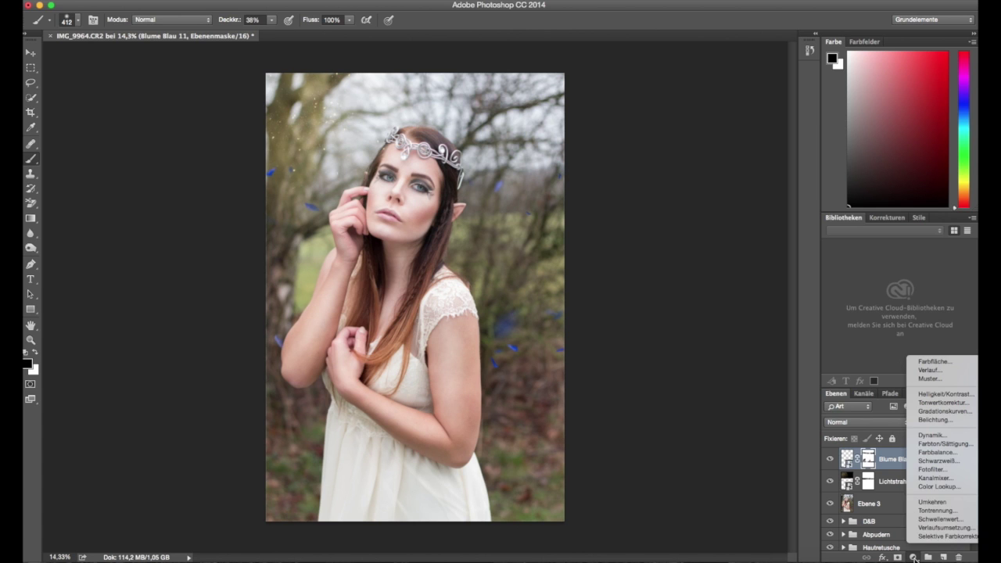
left_click(949, 444)
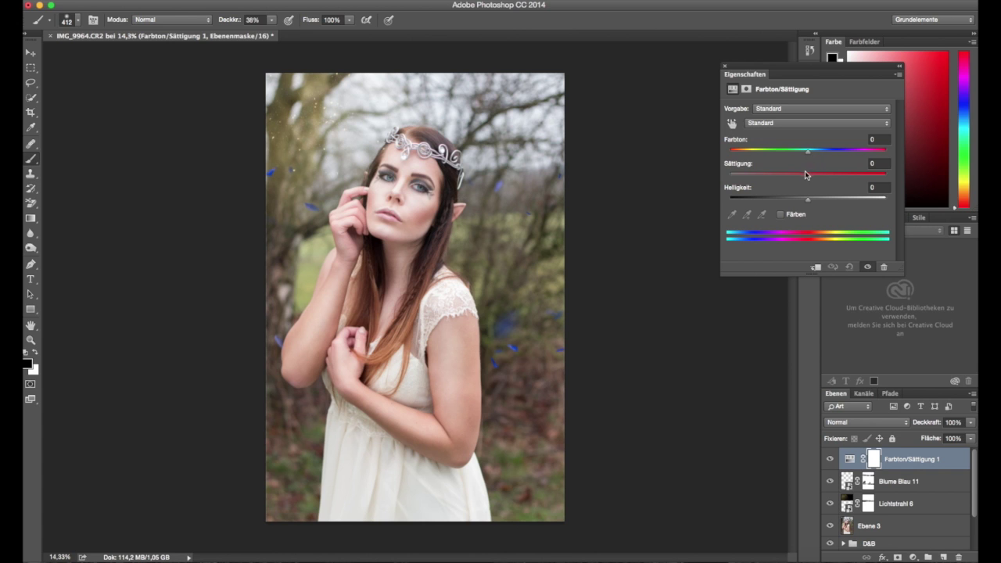
left_click(798, 215)
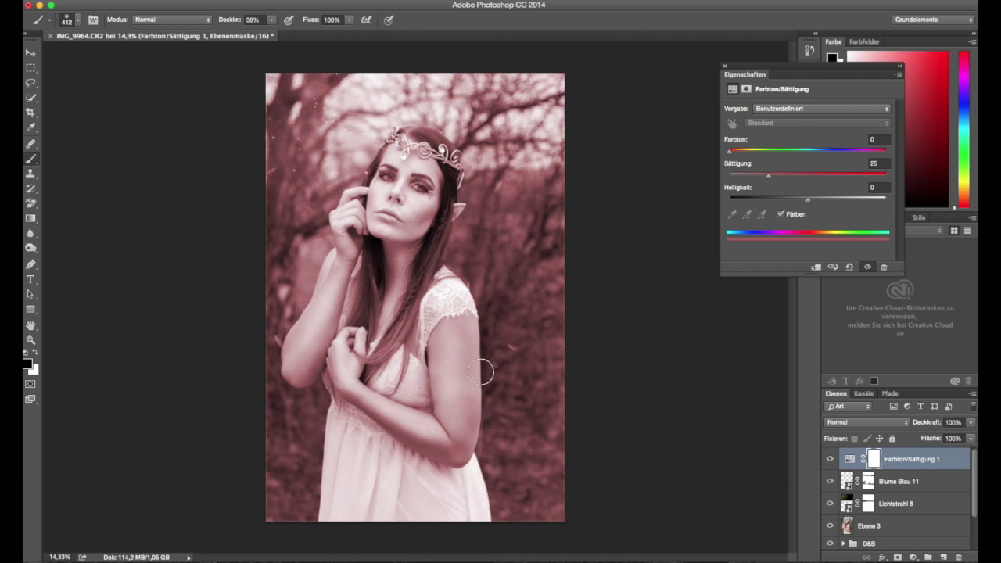
left_click(816, 267)
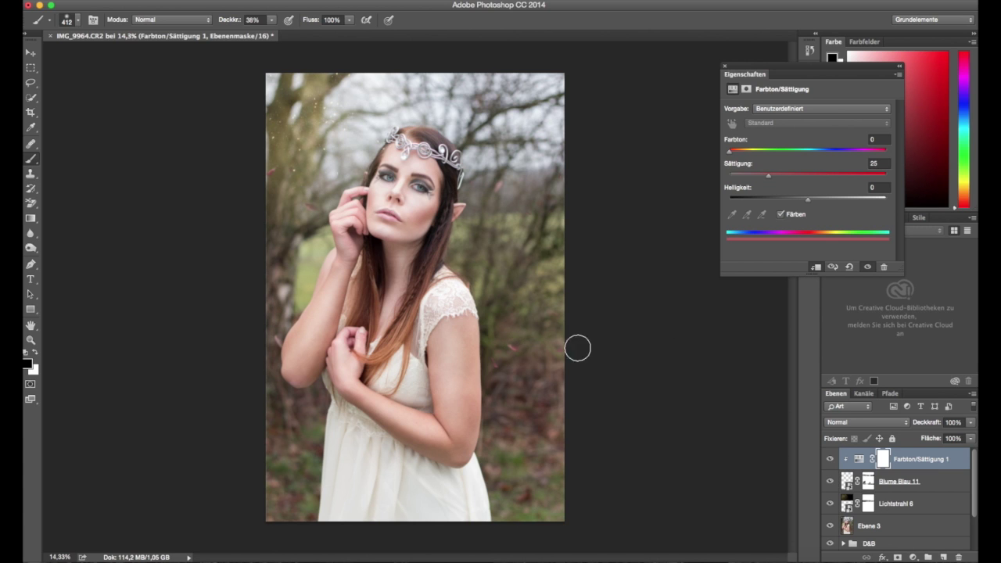
Set the petal Hue/Saturation adjustment to Hue 14, Saturation 49, Lightness -4.
left_click_drag(734, 152, 826, 180)
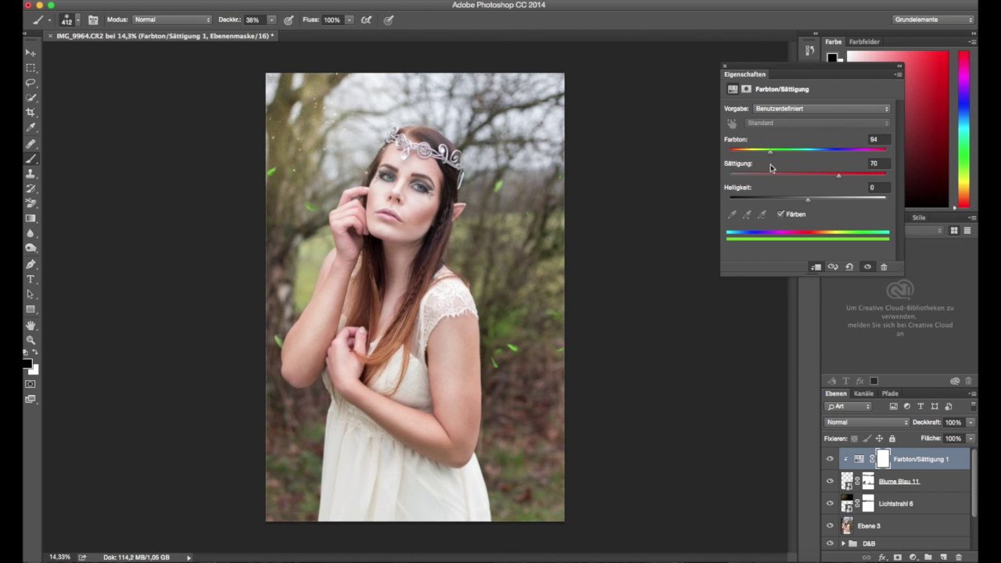
mouse_move(772, 155)
left_mouse_down()
mouse_move(874, 149)
mouse_move(746, 153)
left_mouse_up()
left_click_drag(740, 153, 736, 153)
left_click_drag(839, 175, 803, 178)
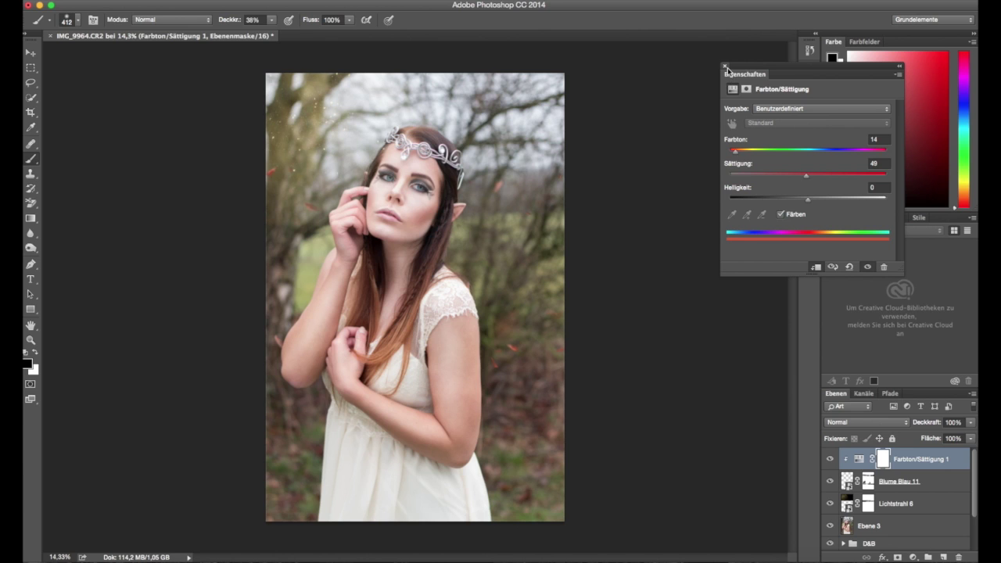
mouse_move(808, 201)
left_mouse_down()
mouse_move(817, 204)
mouse_move(803, 204)
left_mouse_up()
Close the floating Properties panel to view the portrait with warm red petals.
left_click(725, 69)
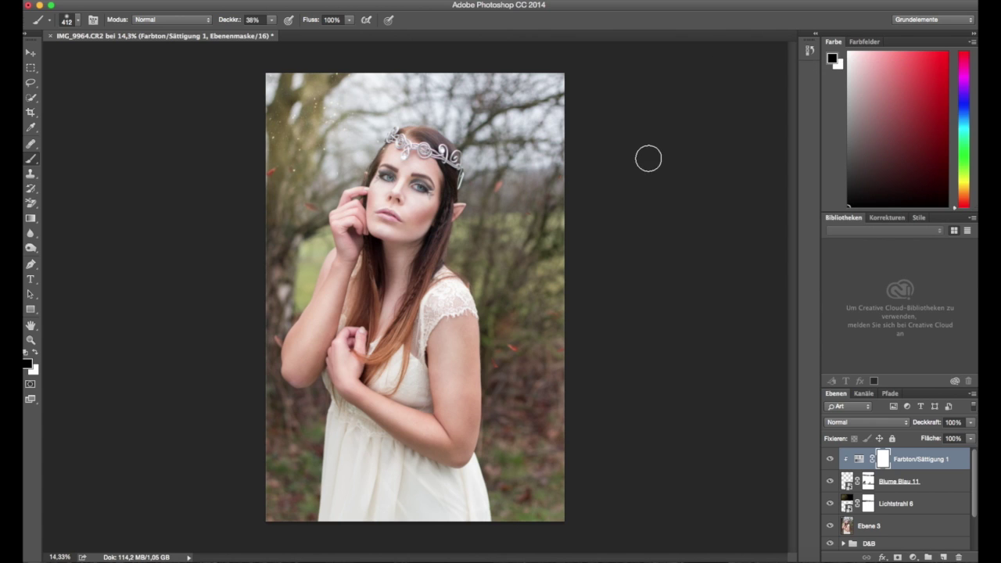